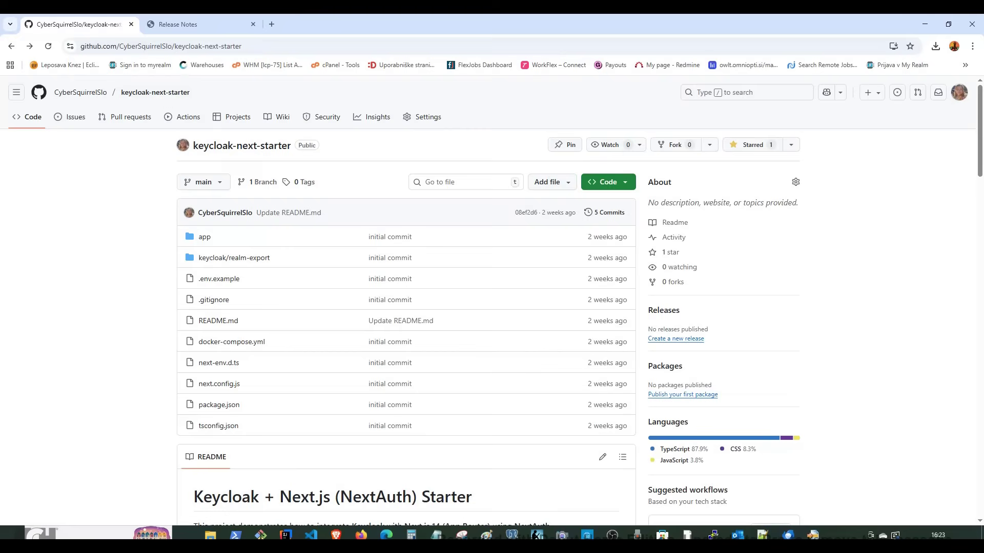
Copy keycloak-next-starter's SSH clone URL from the Code menu and launch Git Bash
click(608, 181)
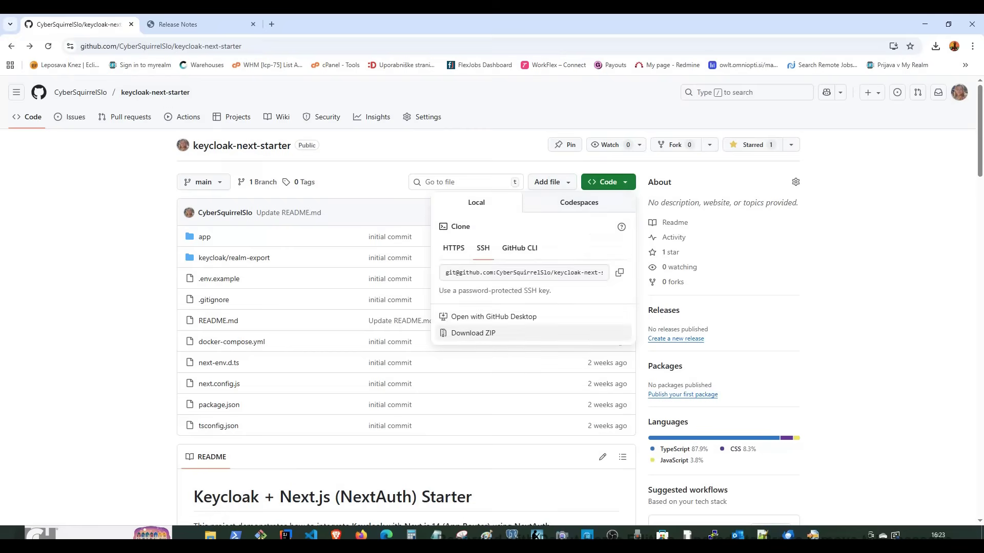
click(620, 273)
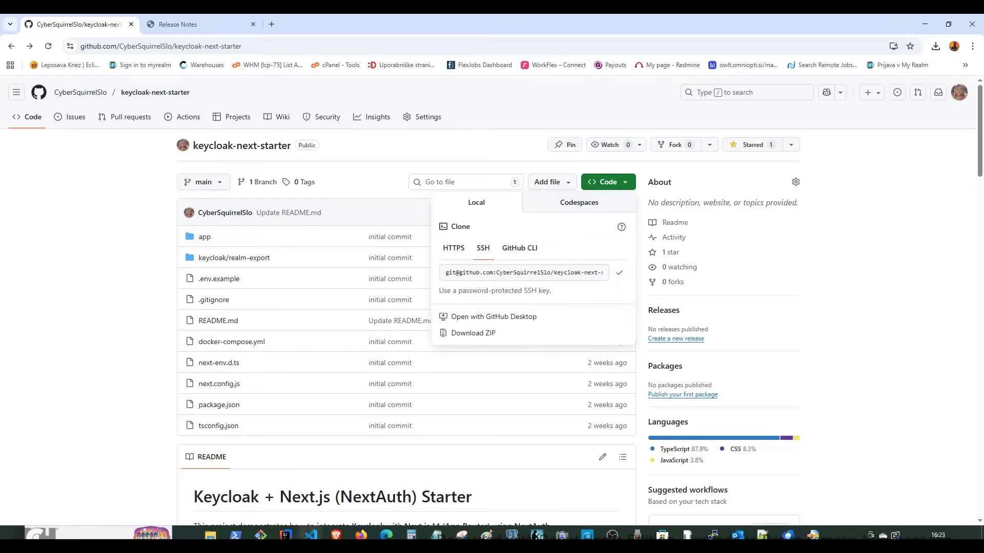
click(262, 534)
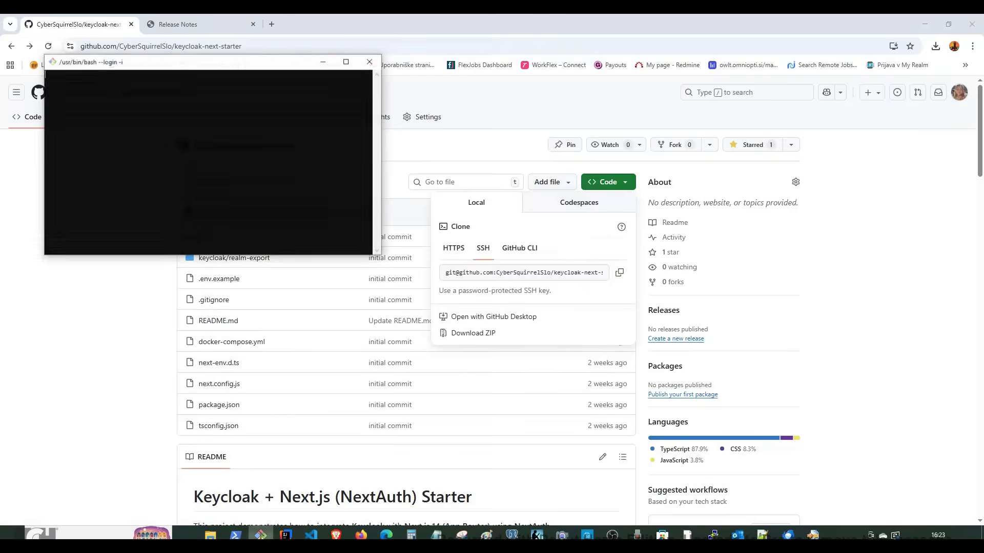
Paste the SSH clone address after 'git ' in Git Bash, then close it unrun
drag(200, 62, 367, 139)
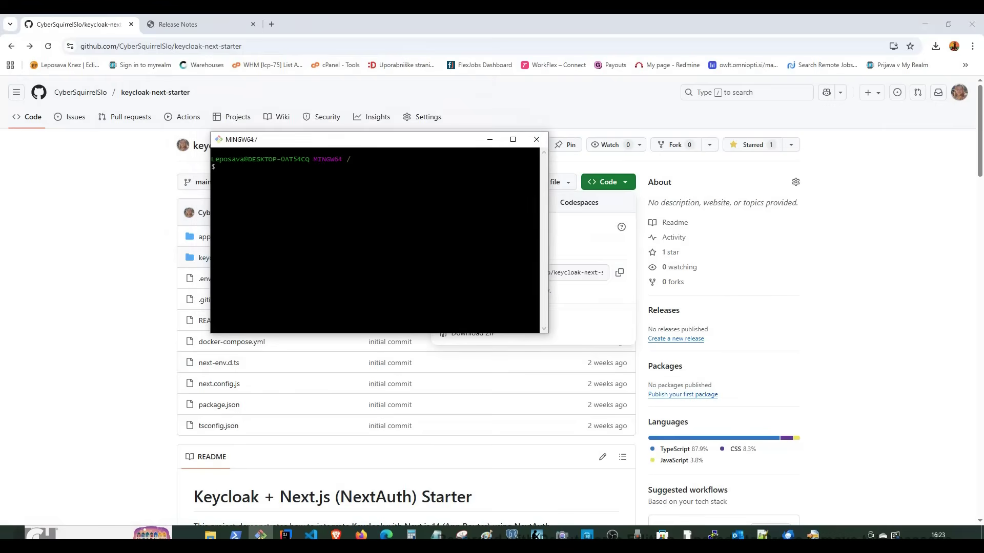
text(git)
right_click(323, 182)
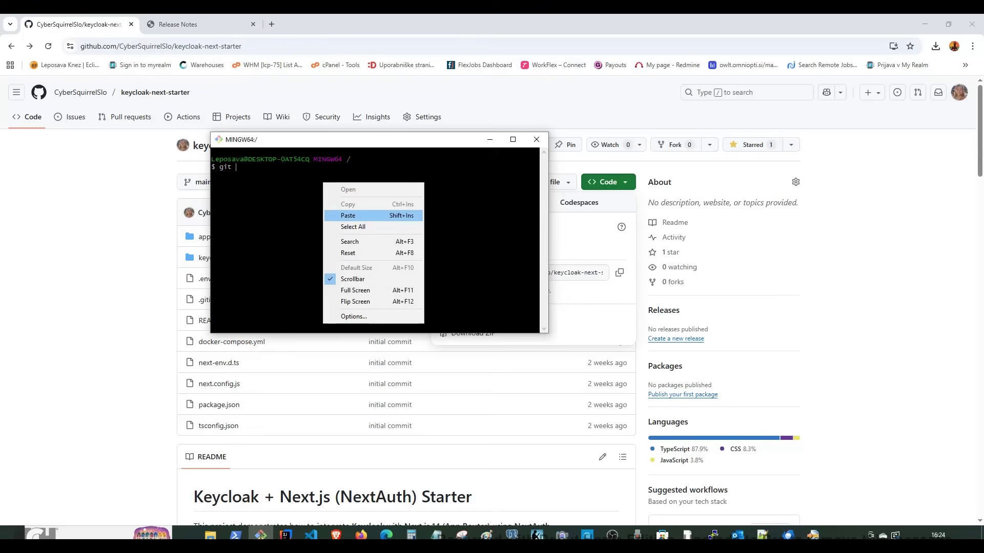
click(361, 202)
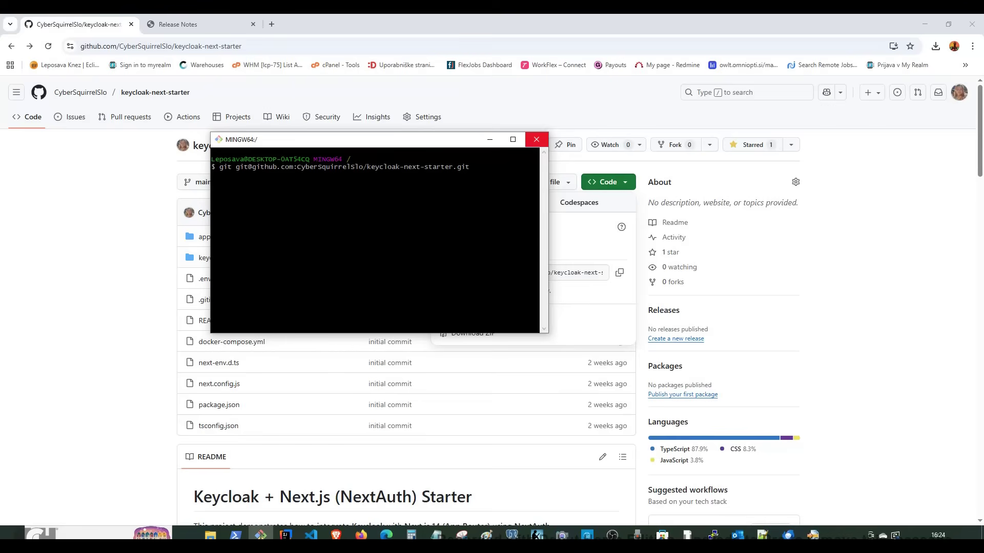
click(536, 139)
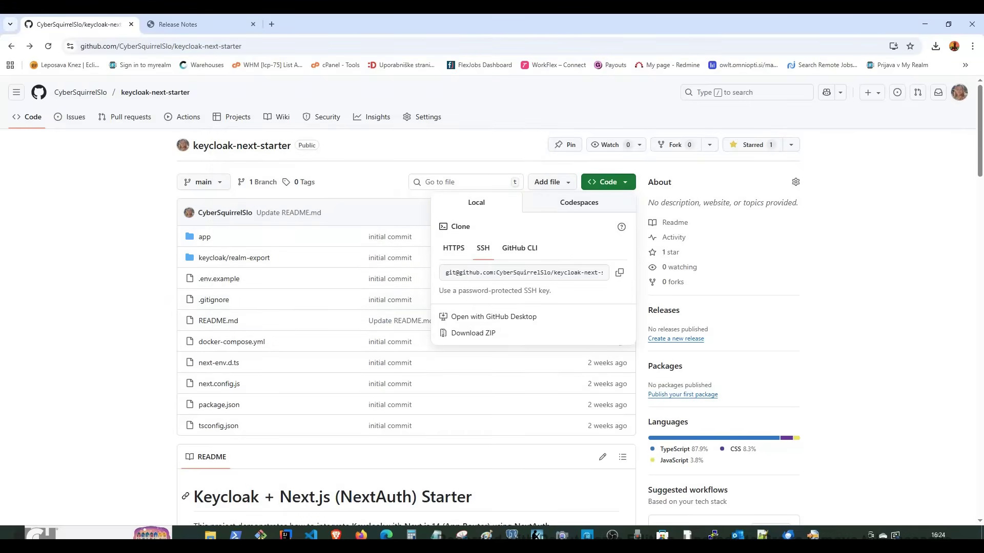
mouse_move(311, 535)
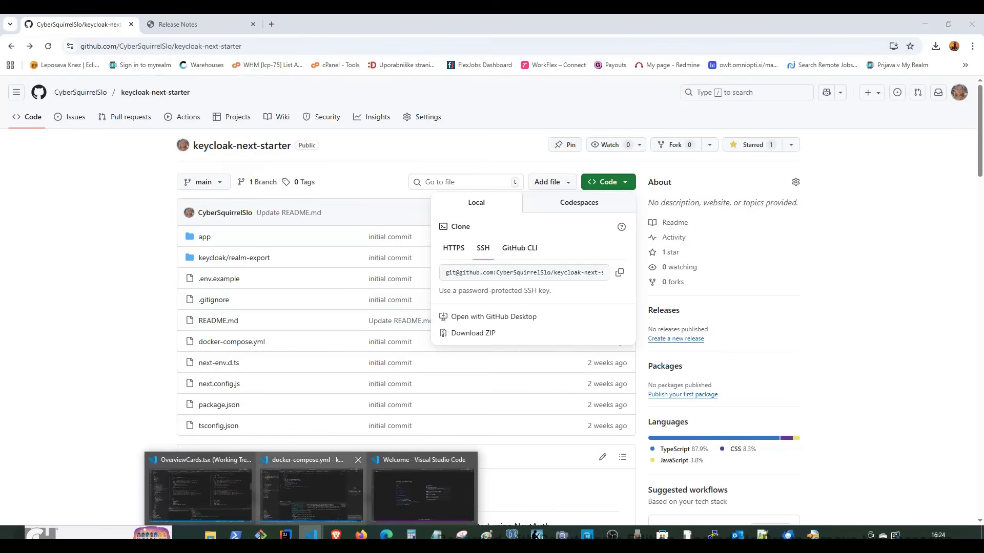
Open the keycloak-next-starter folder as the VS Code workspace
click(311, 488)
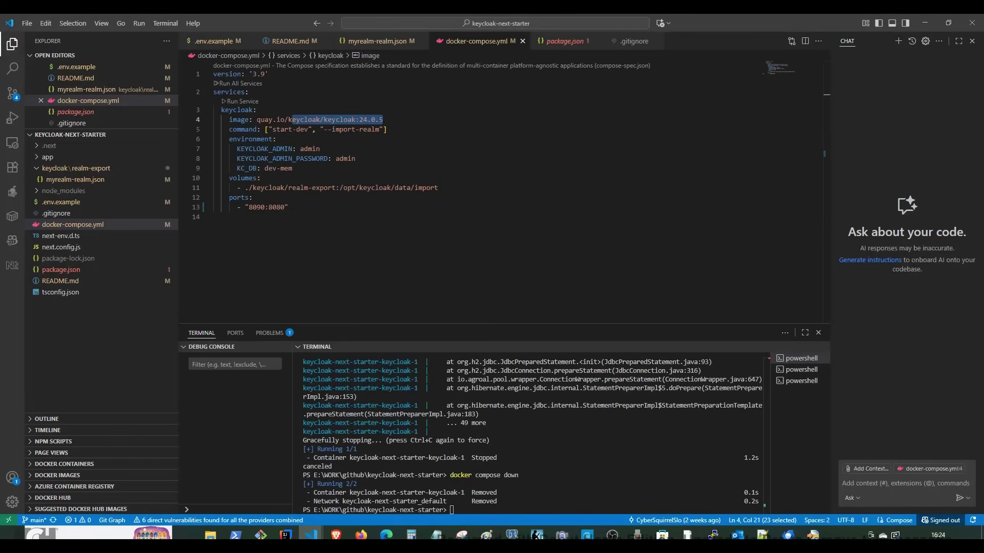
click(27, 23)
click(54, 110)
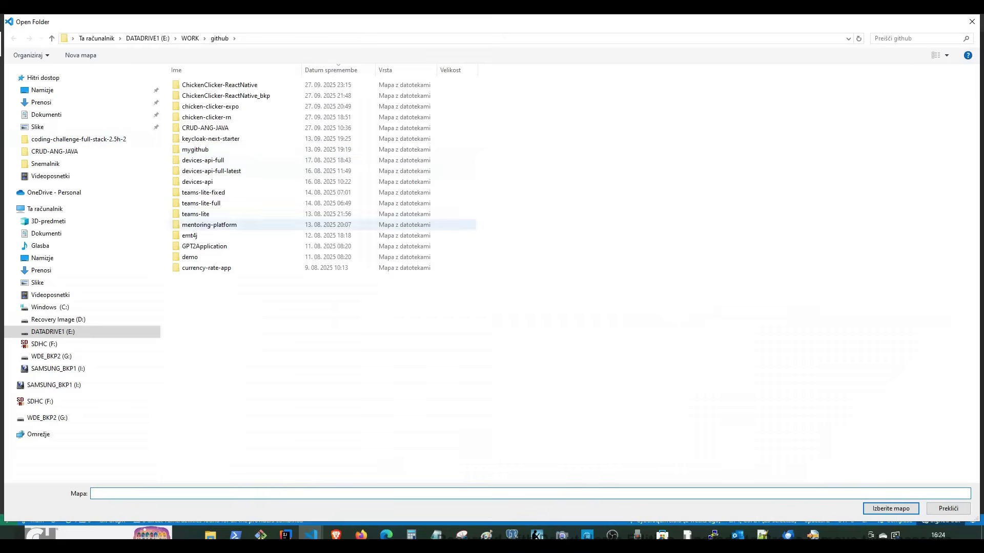
click(211, 138)
double_click(211, 139)
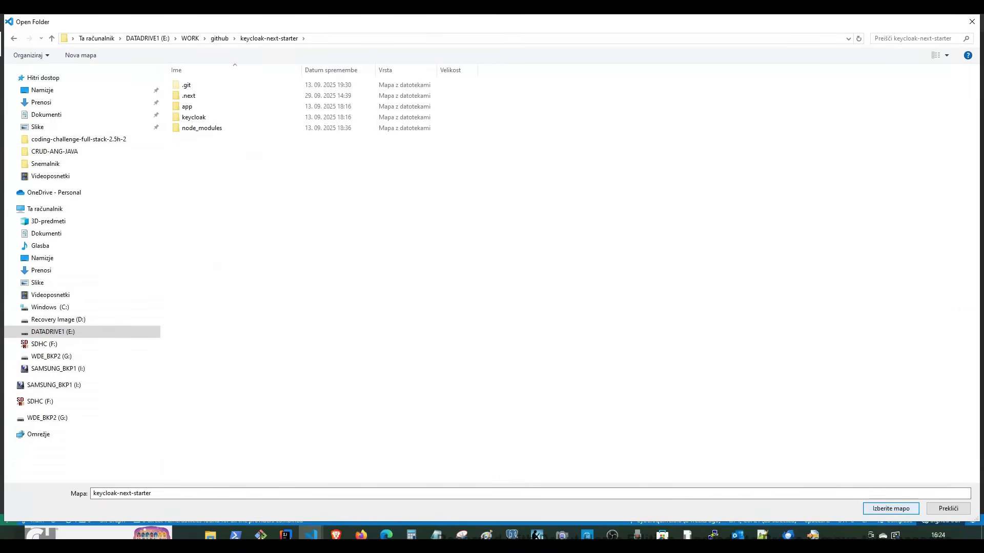
click(890, 508)
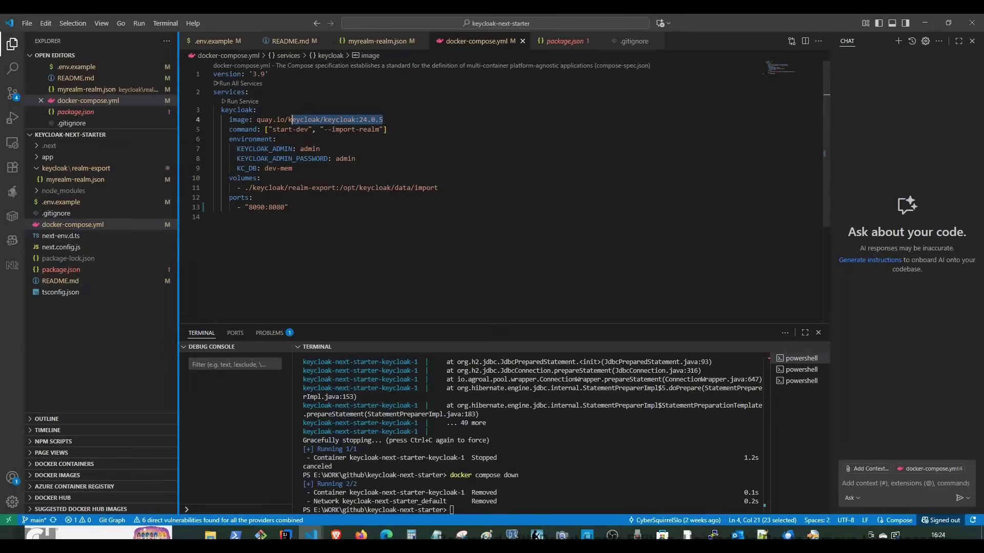
Show docker-compose.yml and highlight its Keycloak 24.0.5 image line
drag(178, 134, 195, 135)
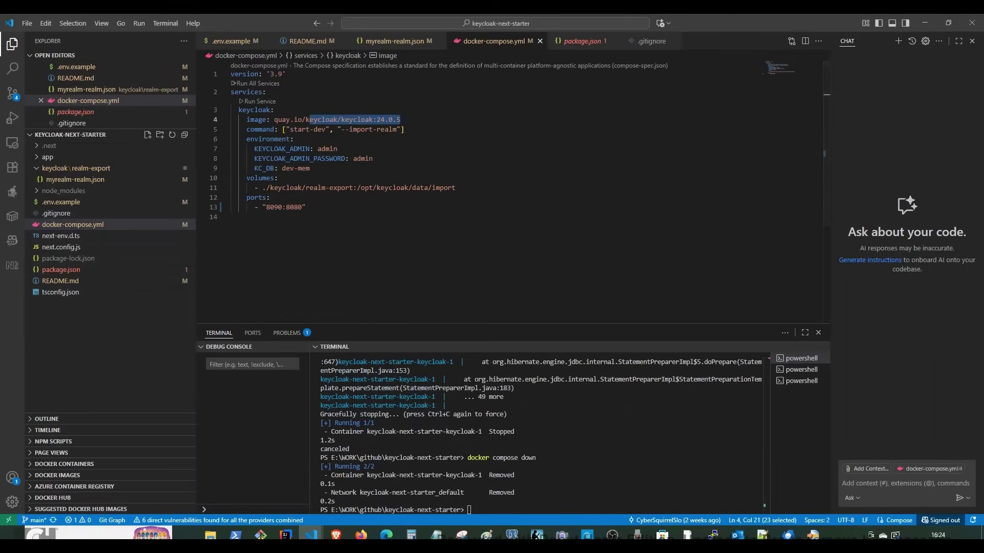
click(73, 225)
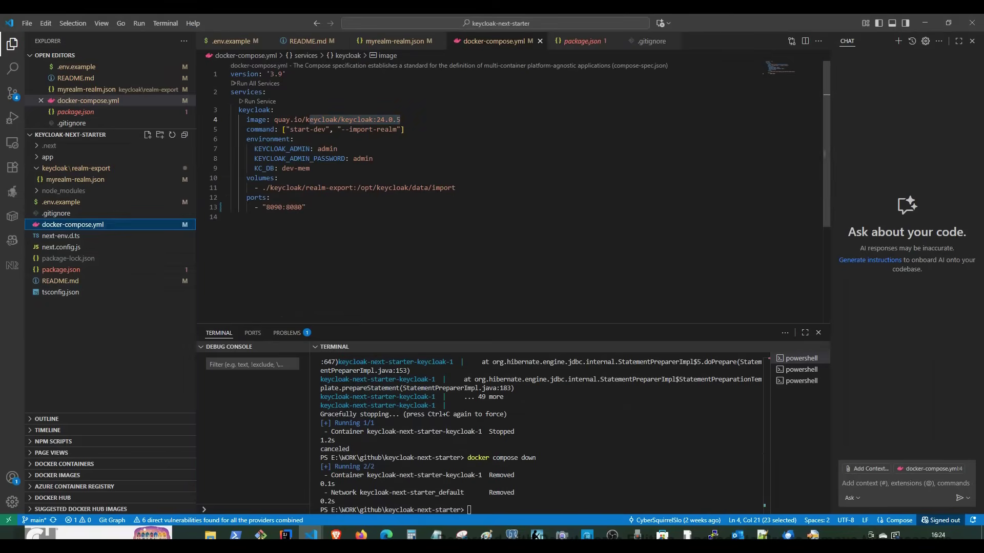
drag(400, 119, 246, 119)
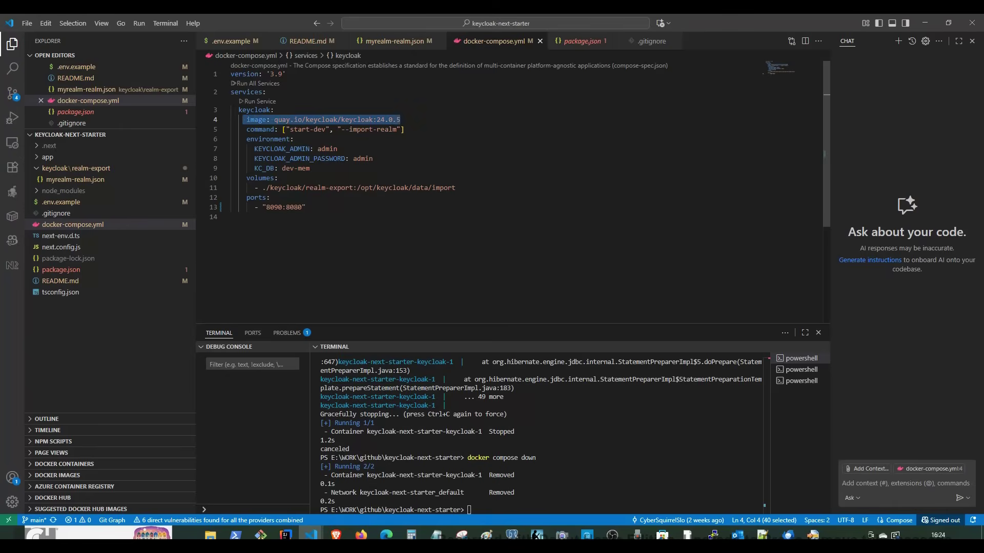
click(401, 119)
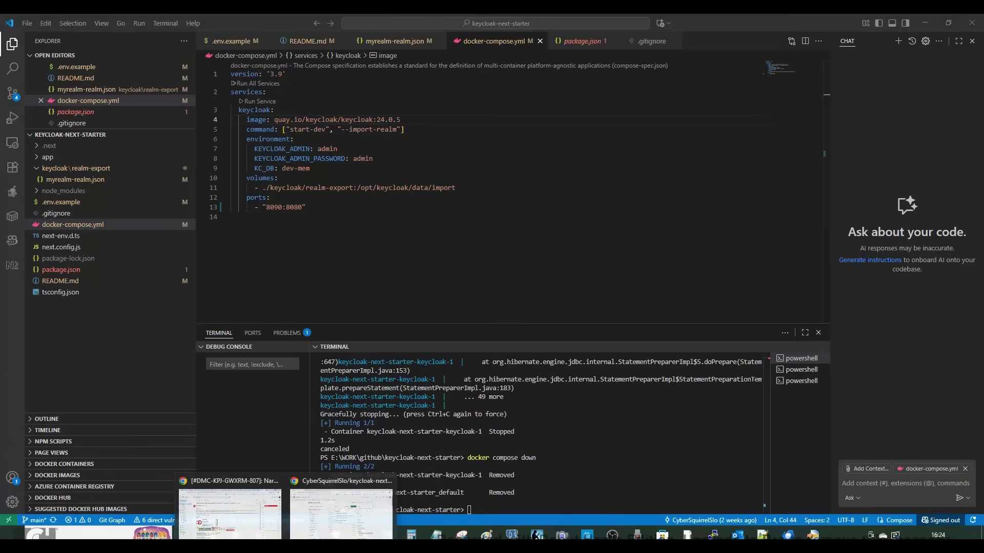
Switch to Chrome's Keycloak Release Notes tab showing the 26.3.0 notes
click(341, 503)
click(201, 24)
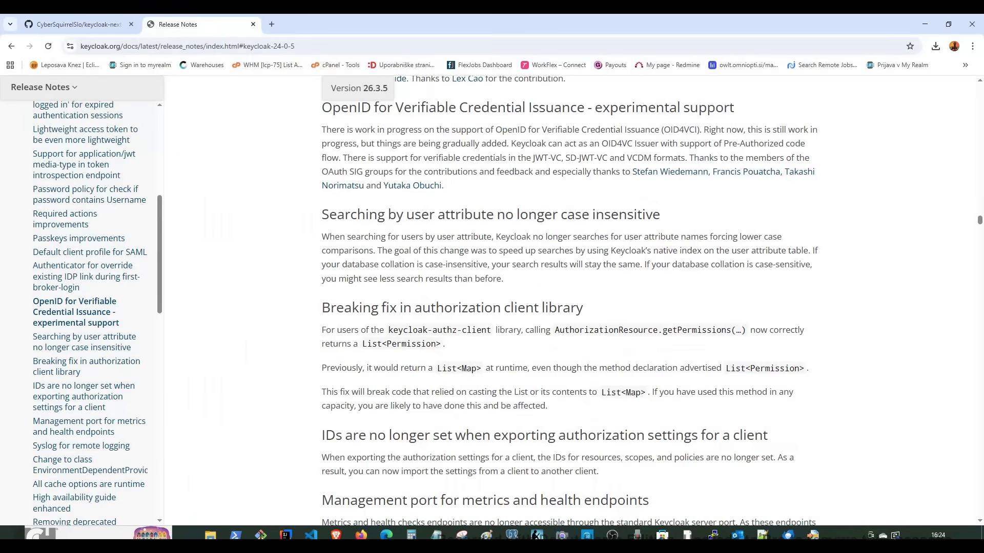
scroll(538, 308, up, 3)
scroll(538, 308, up, 4)
scroll(538, 307, up, 4)
scroll(539, 308, up, 4)
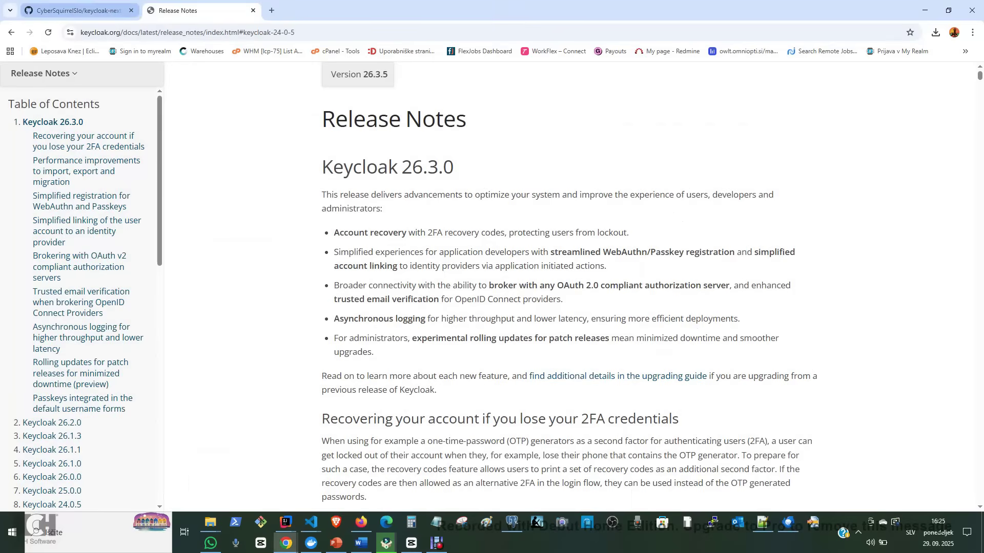
Watch the Keycloak container start from docker-compose.yml in VS Code, then go back to GitHub
click(77, 10)
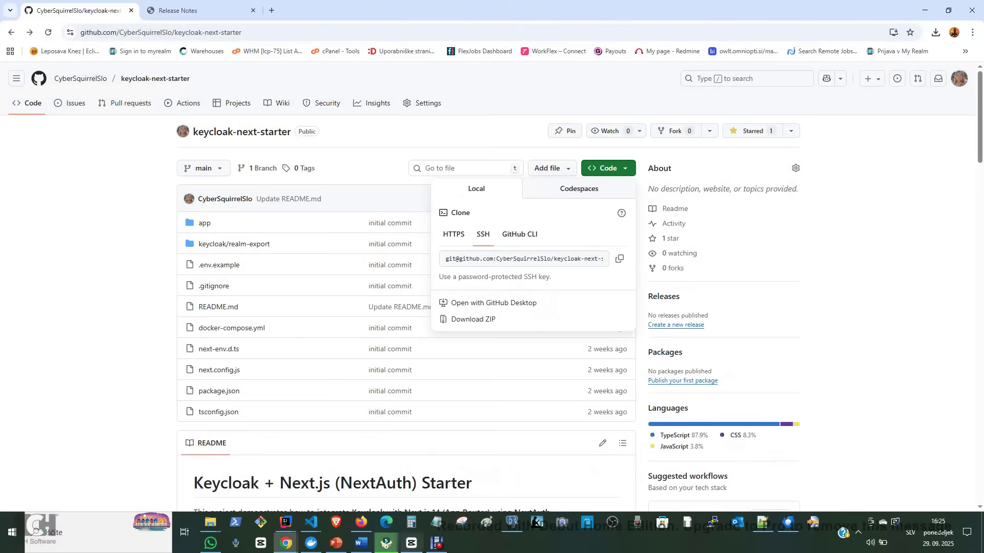
key(alt+Tab)
click(73, 219)
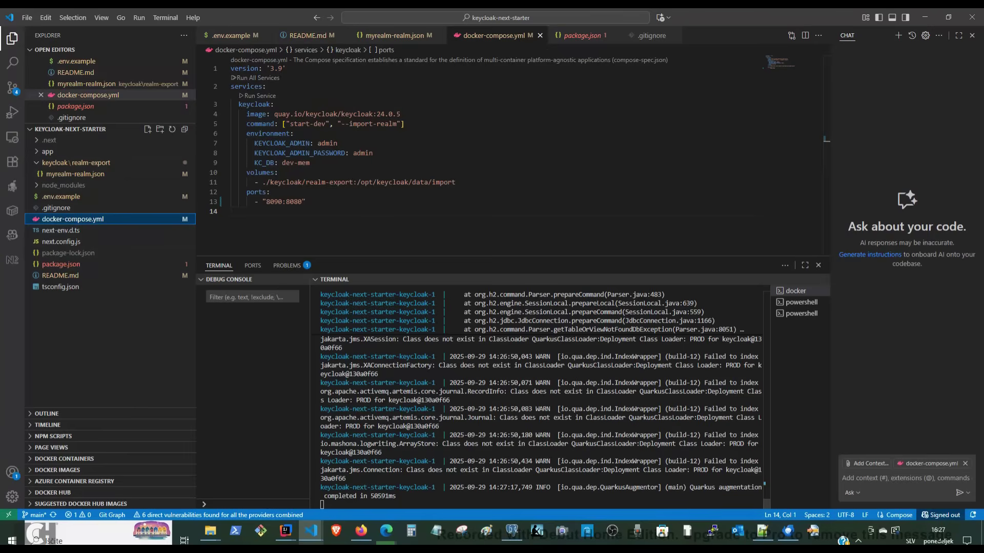
click(285, 532)
click(342, 508)
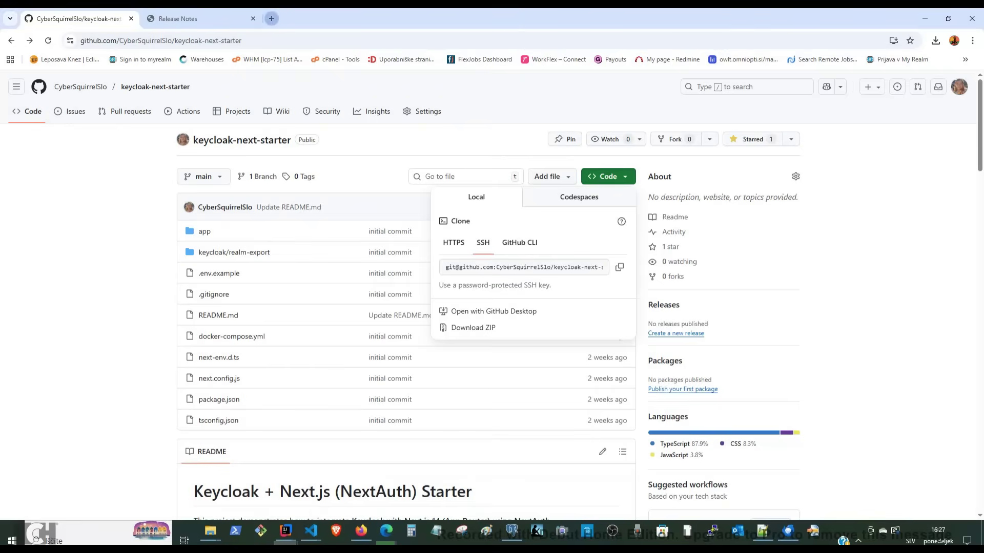
Load localhost:8090 in a new Chrome tab, retrying after the first error
click(272, 18)
text(g)
text(loca)
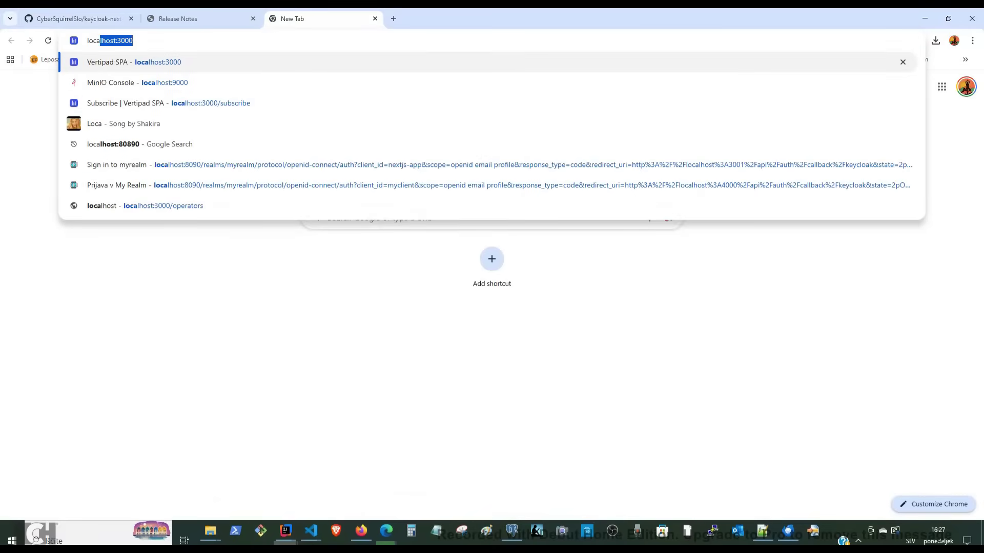
text(lhost:)
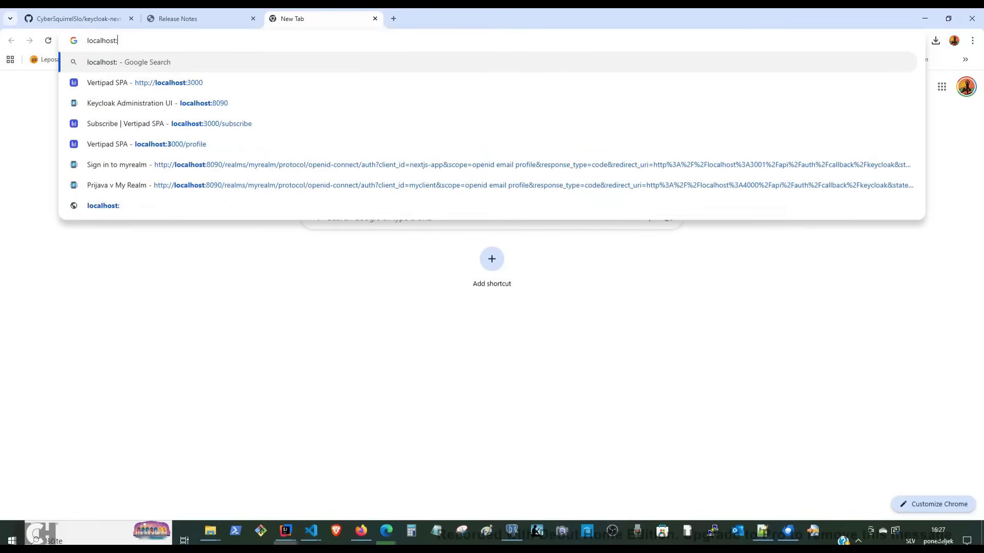
text(8090)
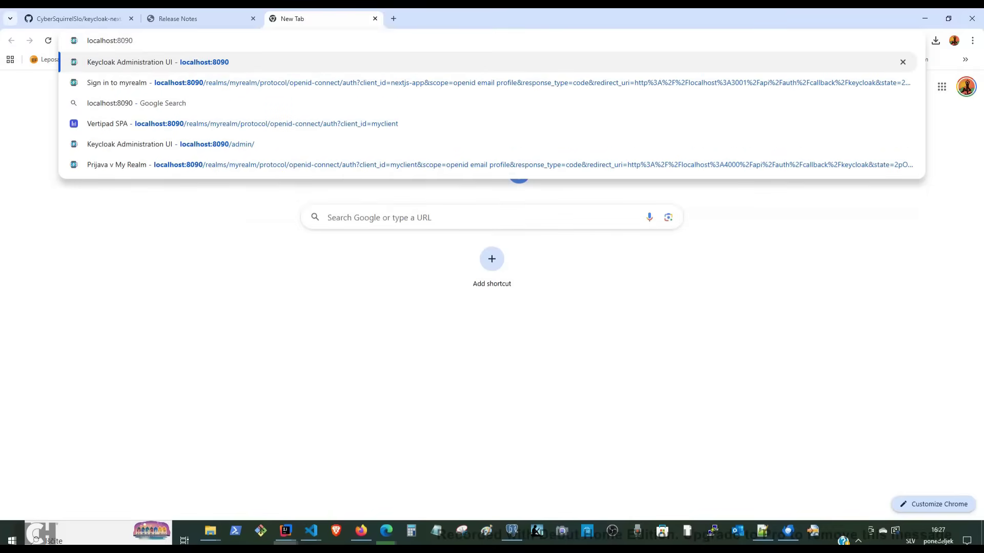
key(Return)
key(ctrl+l)
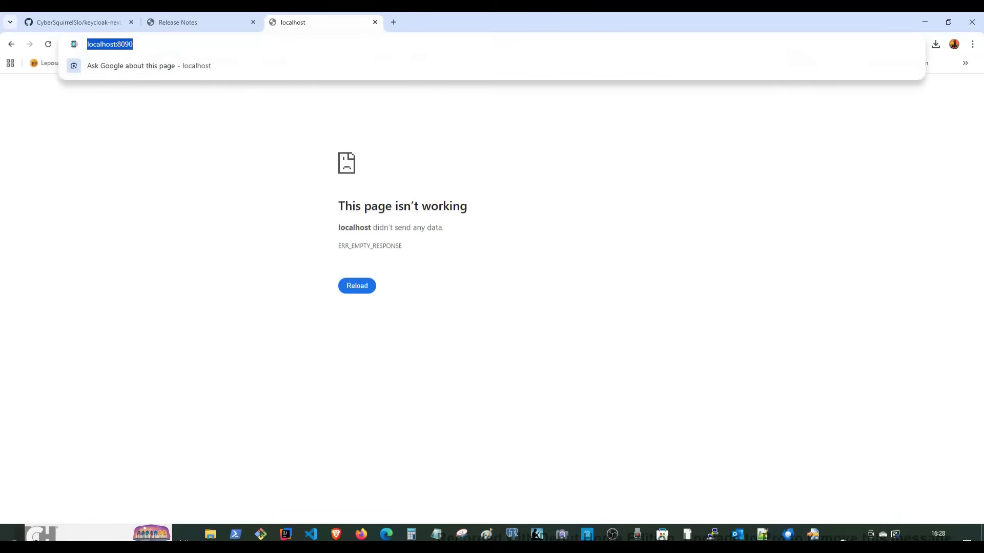
key(Return)
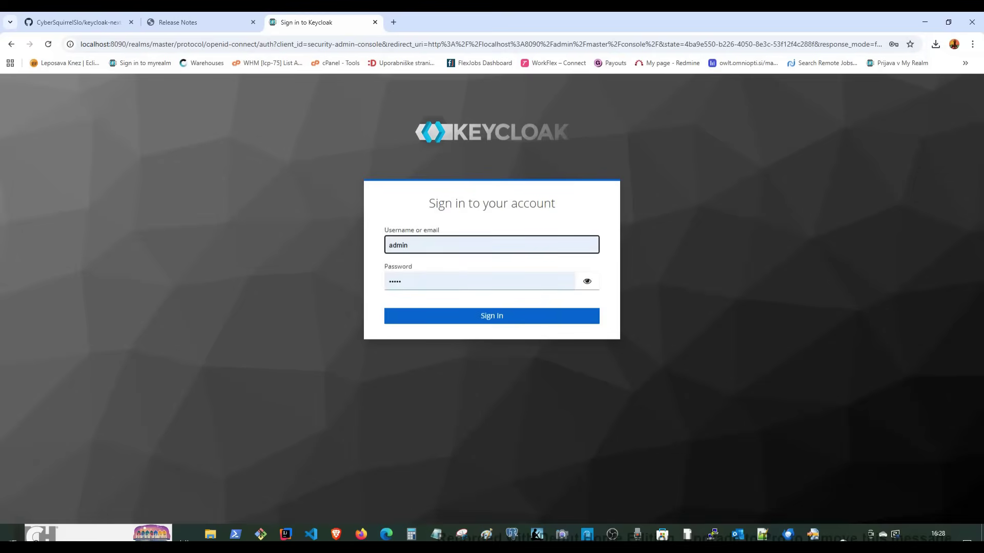
Sign in to Keycloak with the admin username and password
click(493, 245)
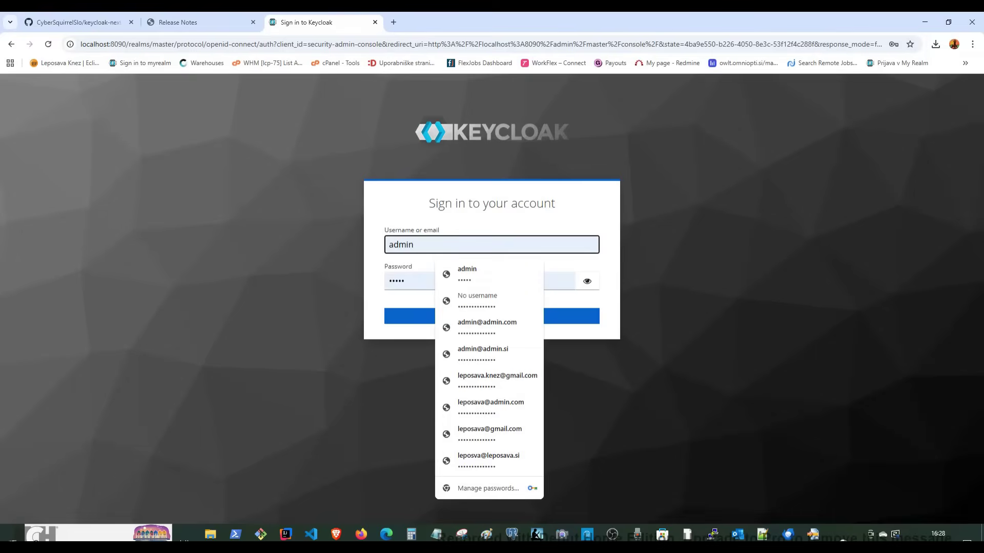
key(Tab)
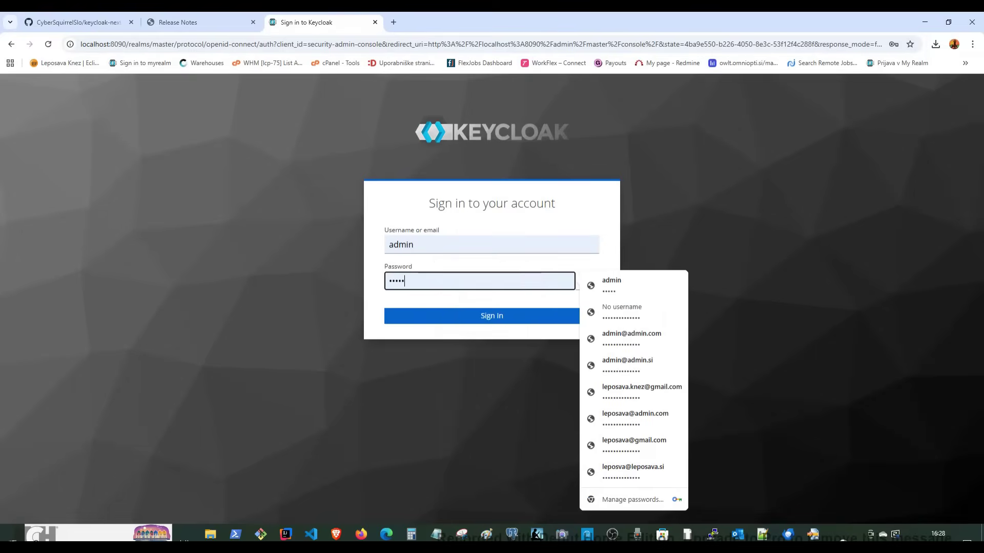
key(Return)
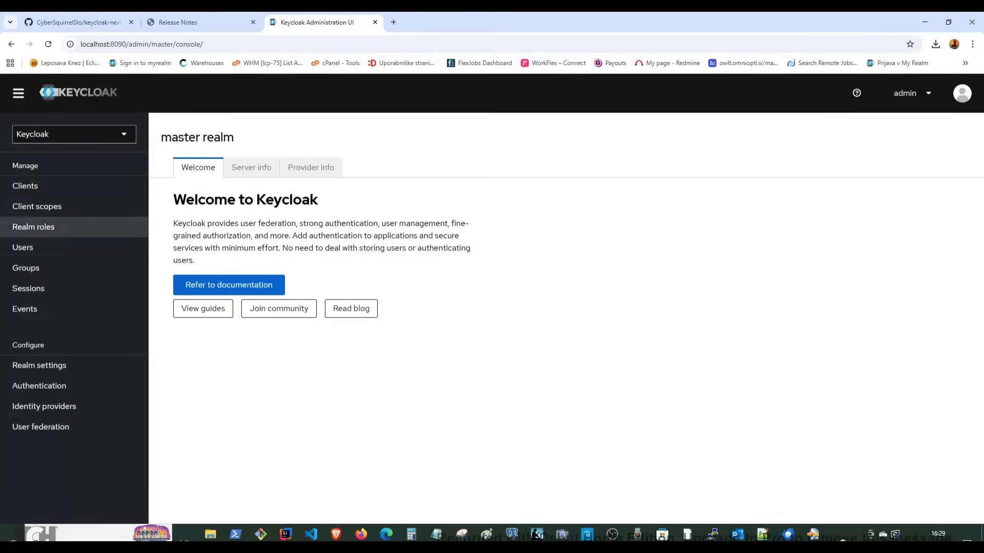
Choose myrealm from the sidebar realm dropdown
click(72, 134)
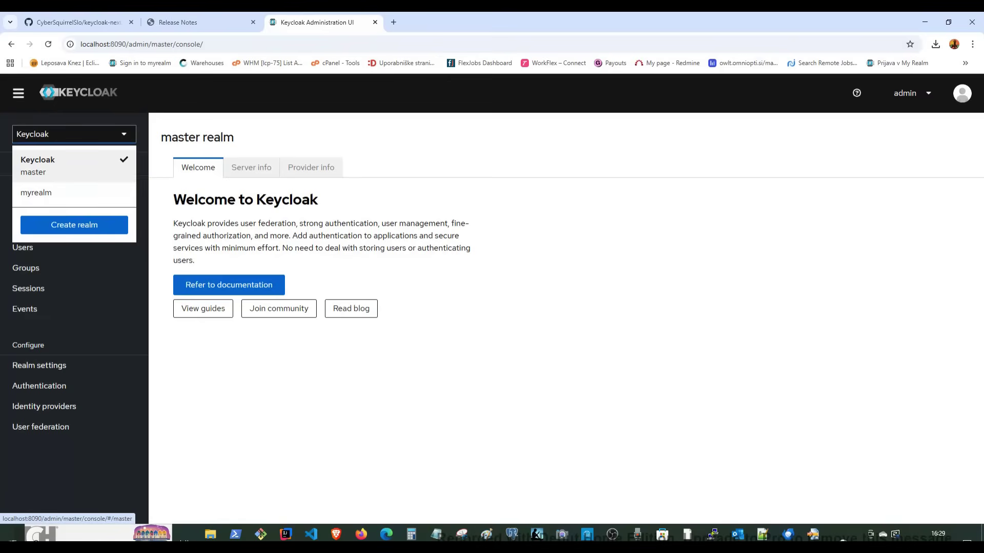
click(37, 193)
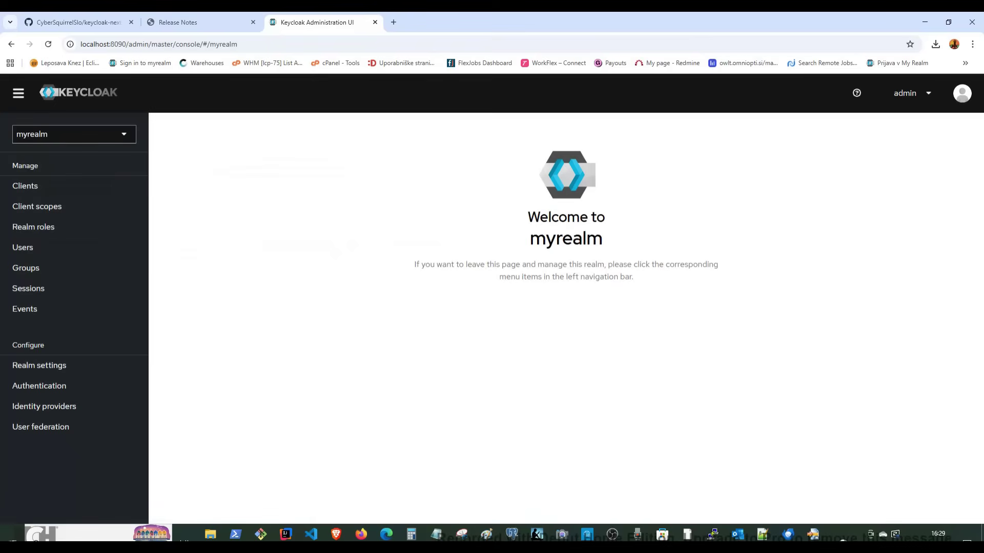
mouse_move(311, 534)
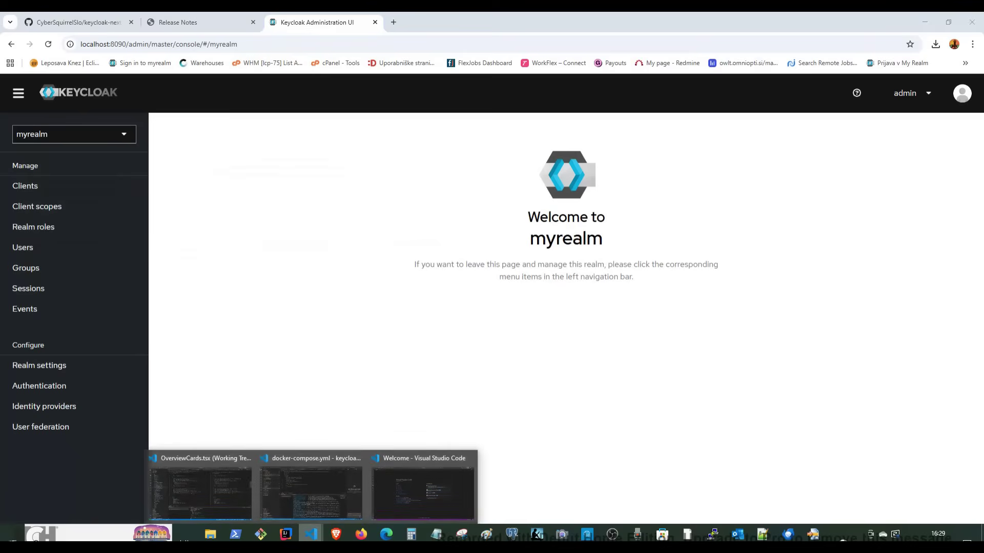
click(312, 492)
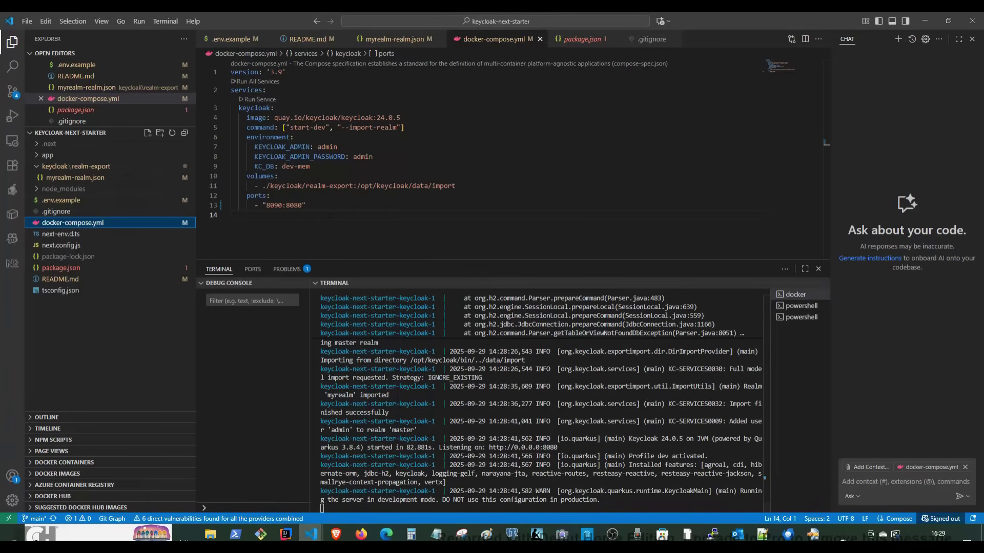
click(74, 178)
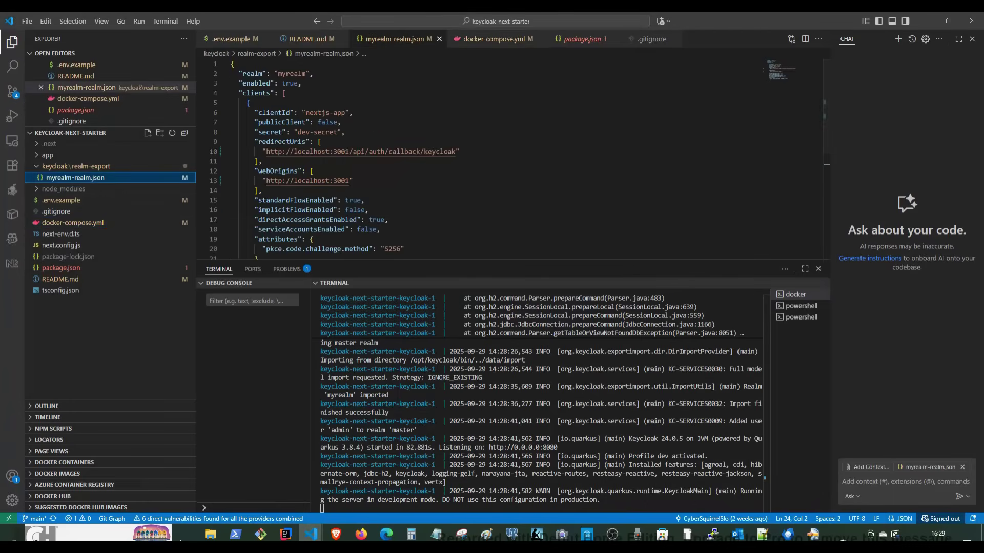
drag(508, 268, 508, 394)
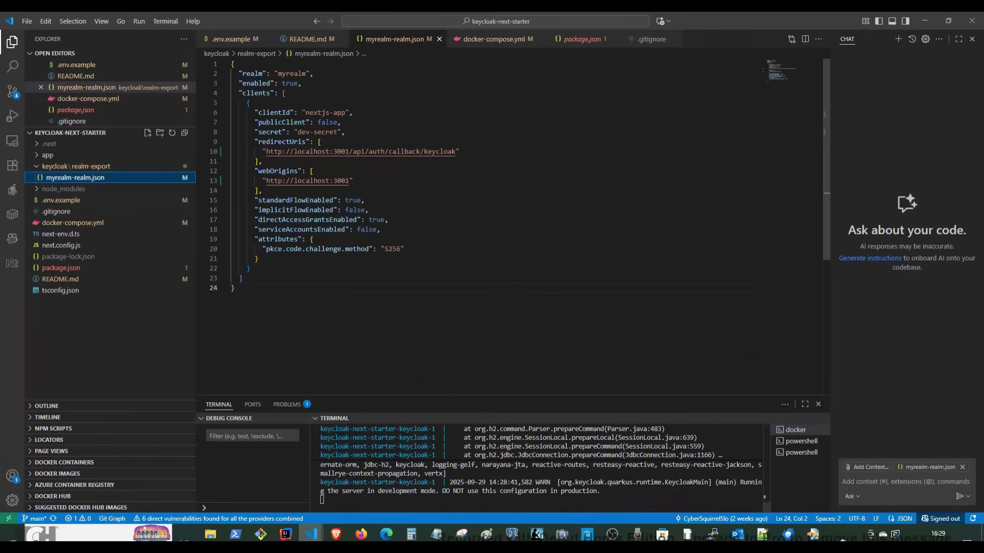
double_click(292, 73)
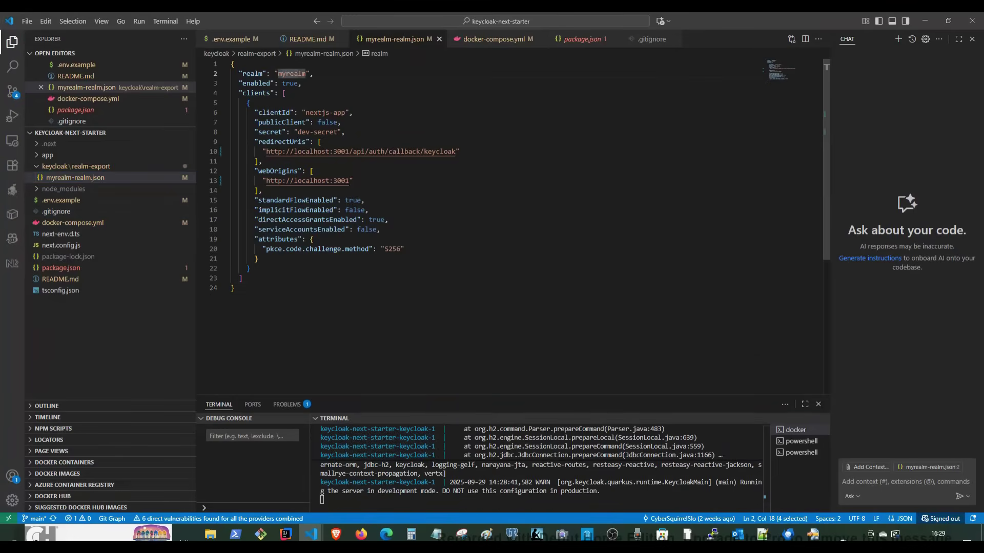
drag(259, 113, 353, 112)
click(353, 112)
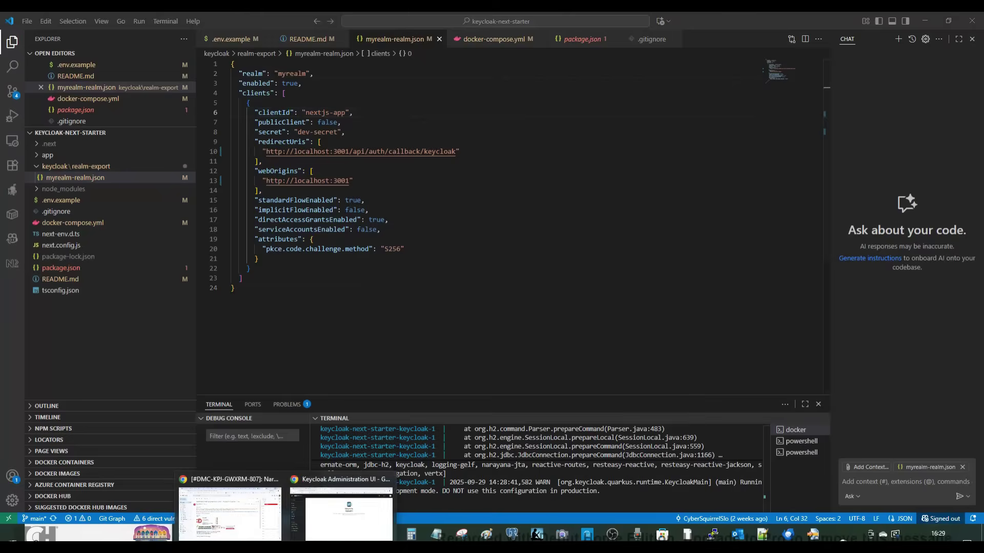
click(286, 534)
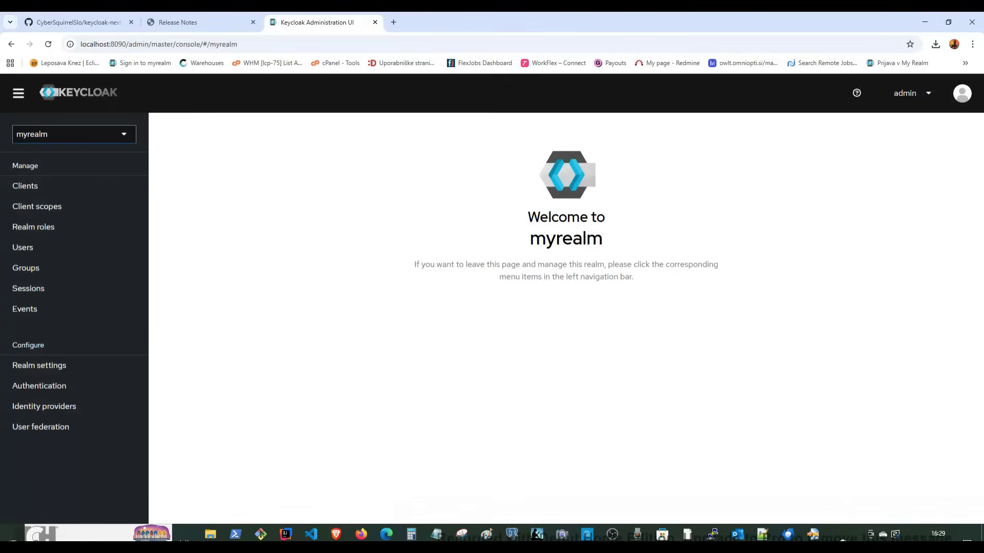
click(25, 186)
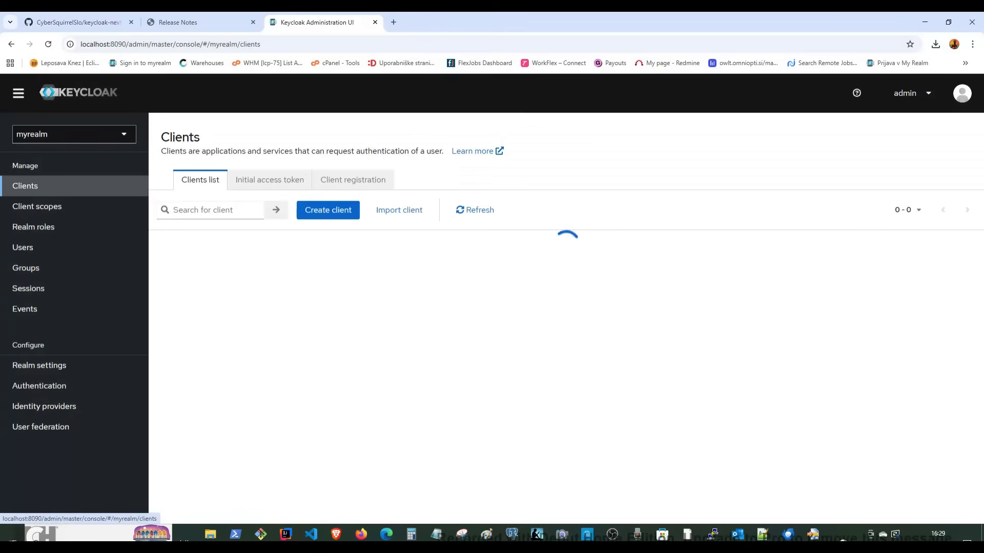
click(178, 361)
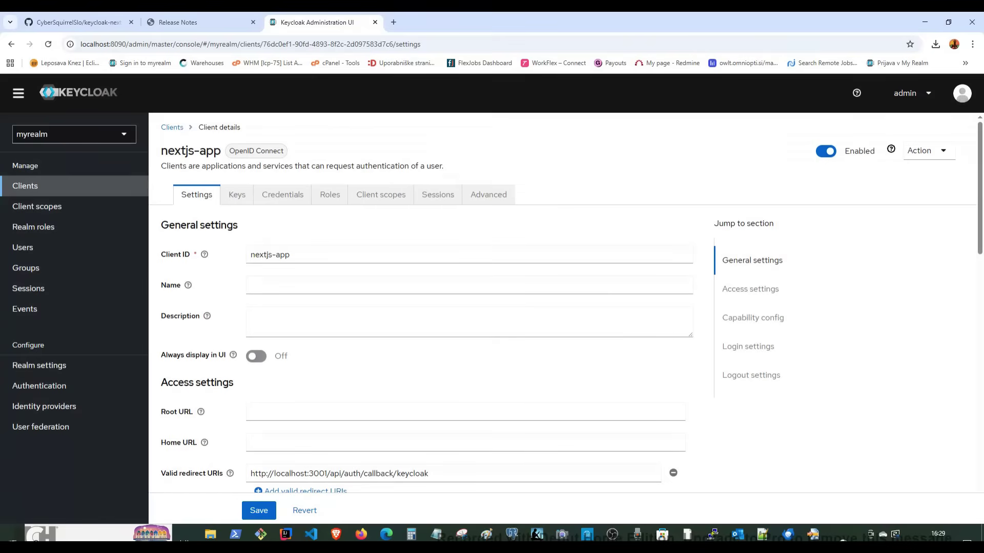
scroll(462, 308, down, 3)
scroll(462, 307, down, 2)
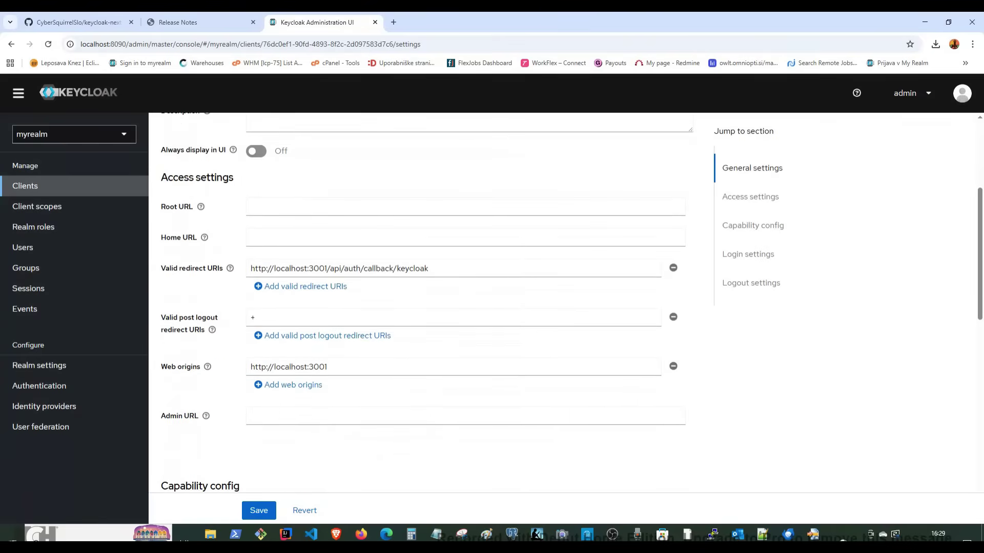
click(538, 268)
drag(429, 268, 251, 268)
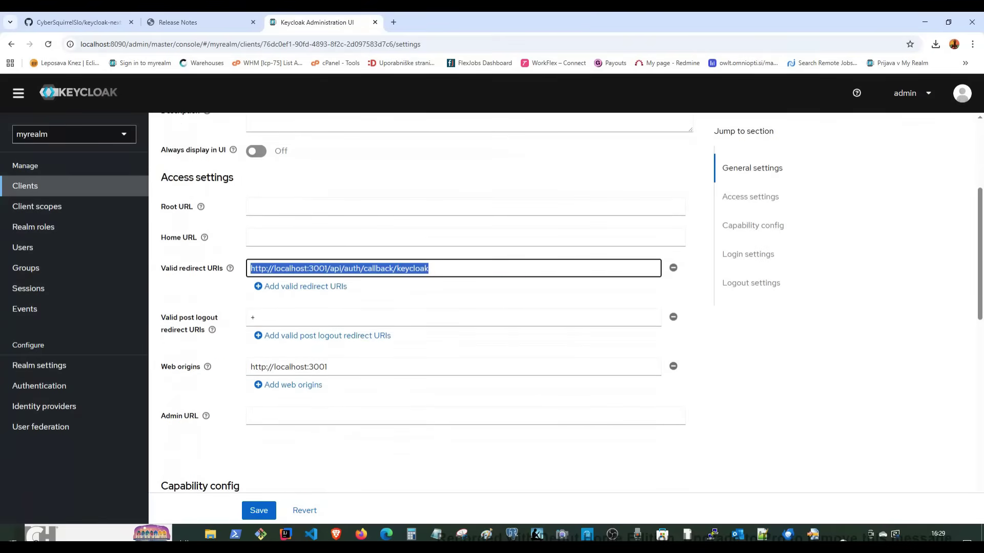
scroll(492, 308, down, 1)
key(Tab)
key(Tab)
key(Tab)
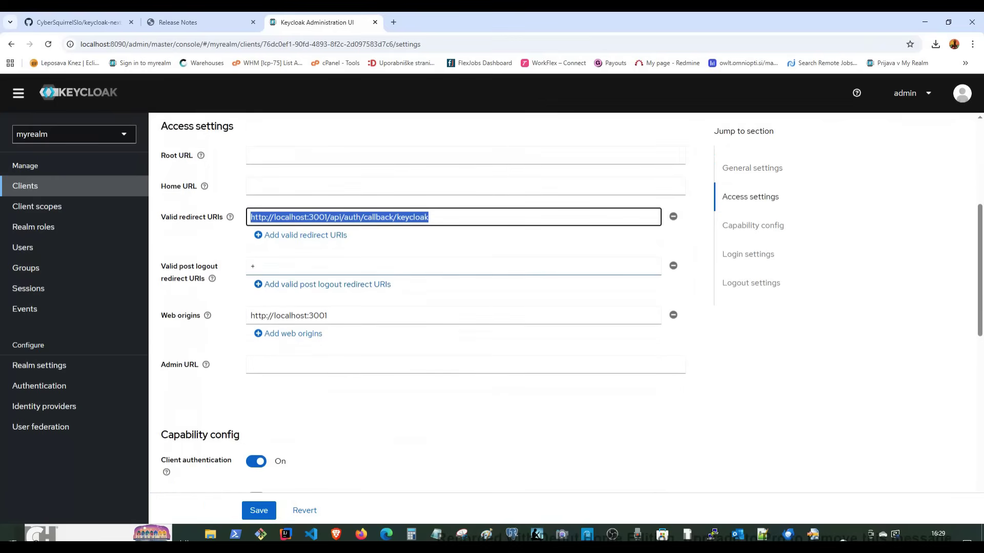
drag(330, 316, 251, 316)
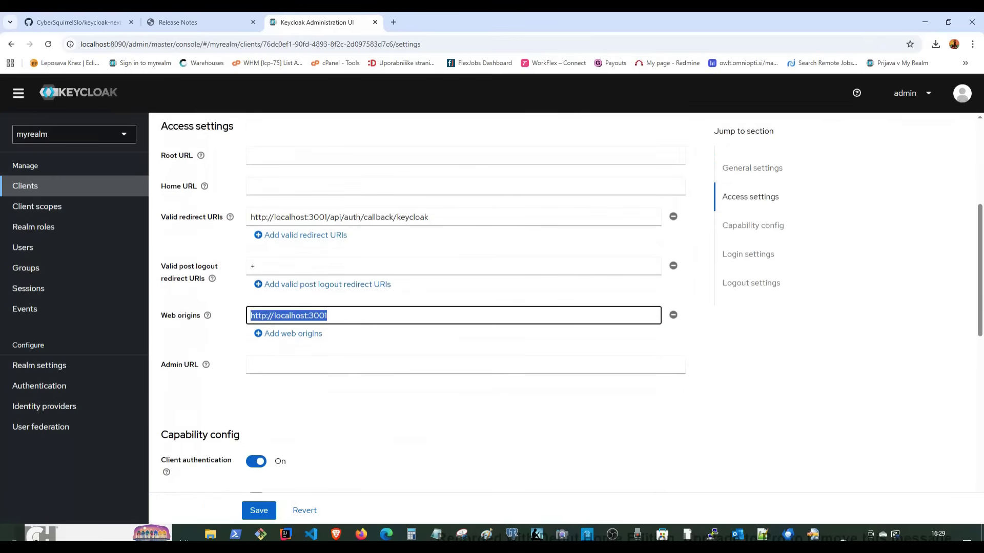
right_click(294, 315)
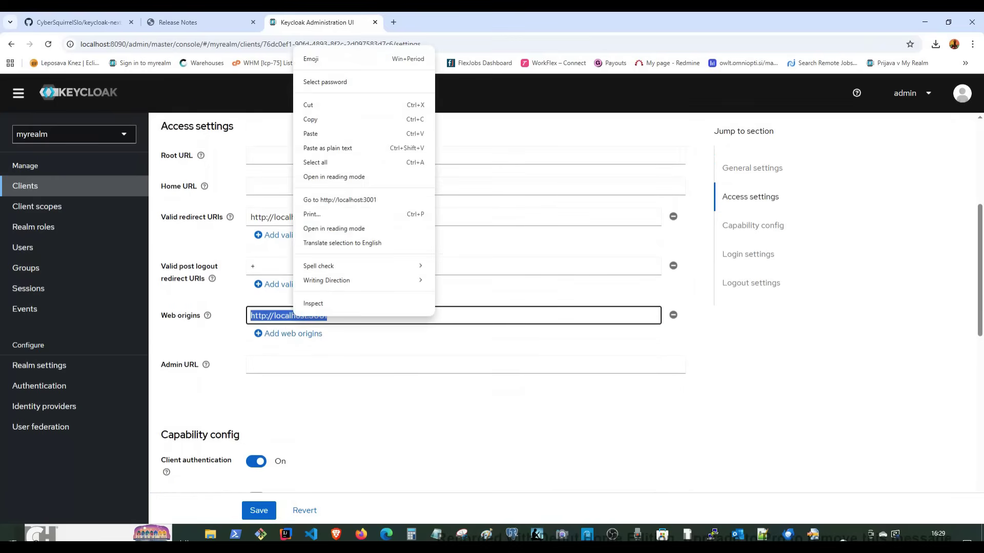
click(310, 133)
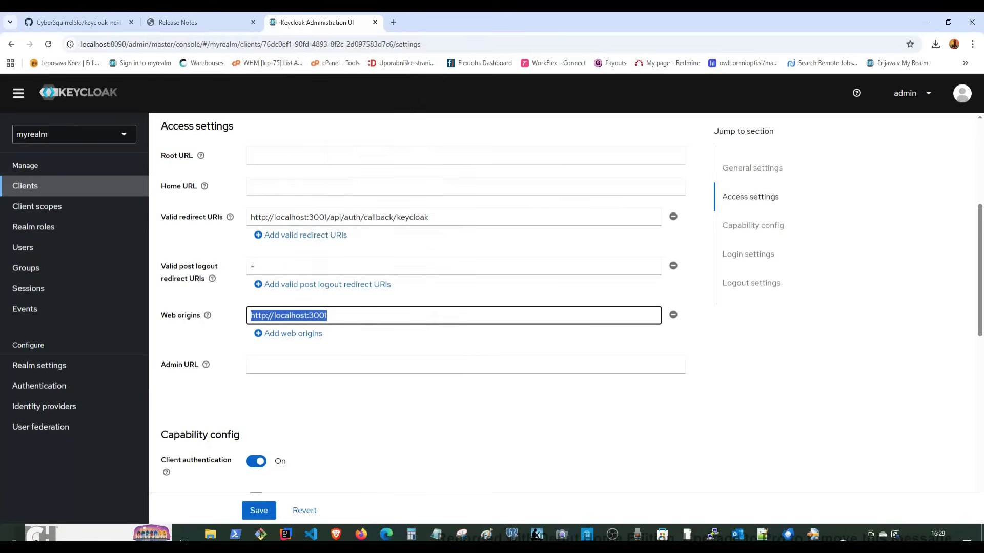
scroll(454, 315, up, 5)
scroll(454, 308, down, 3)
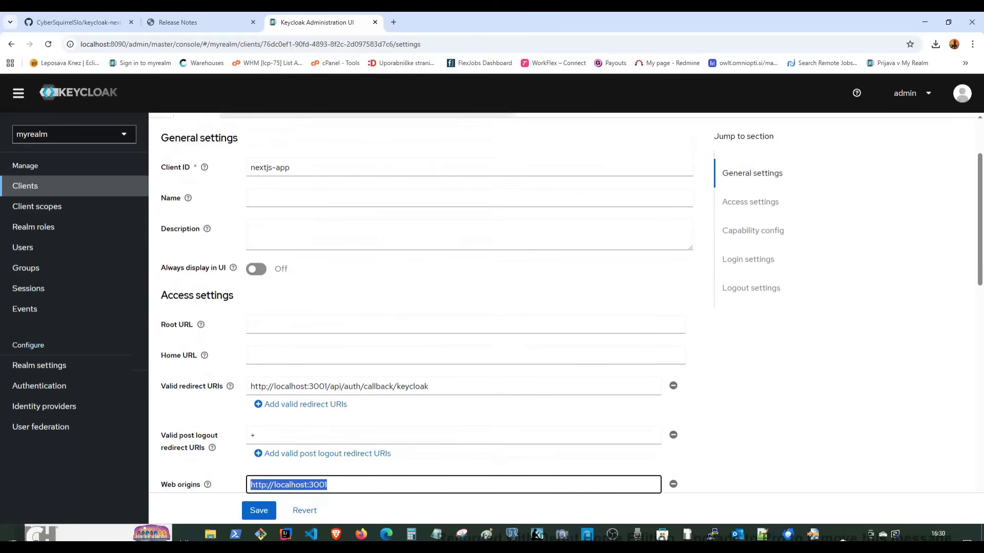
click(308, 309)
right_click(277, 308)
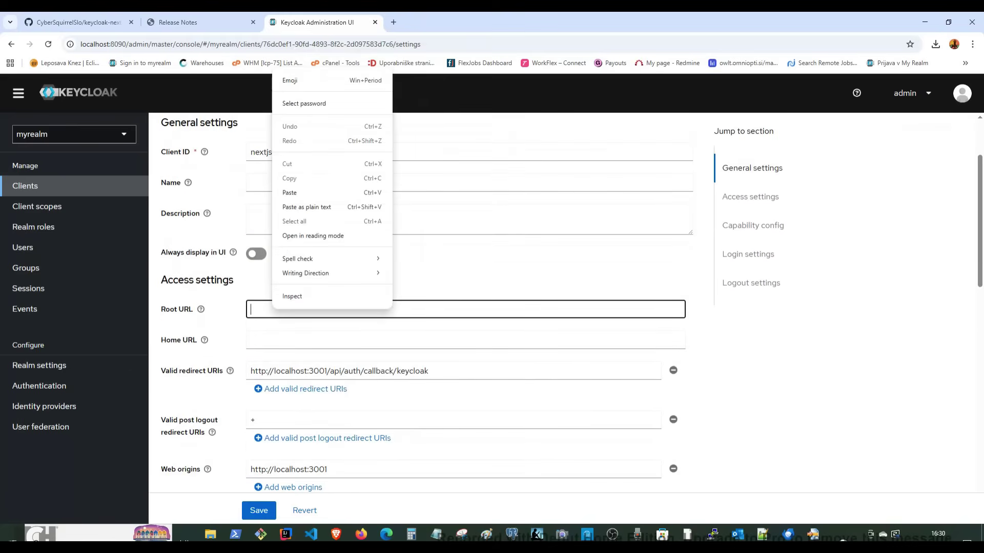
click(289, 192)
click(466, 340)
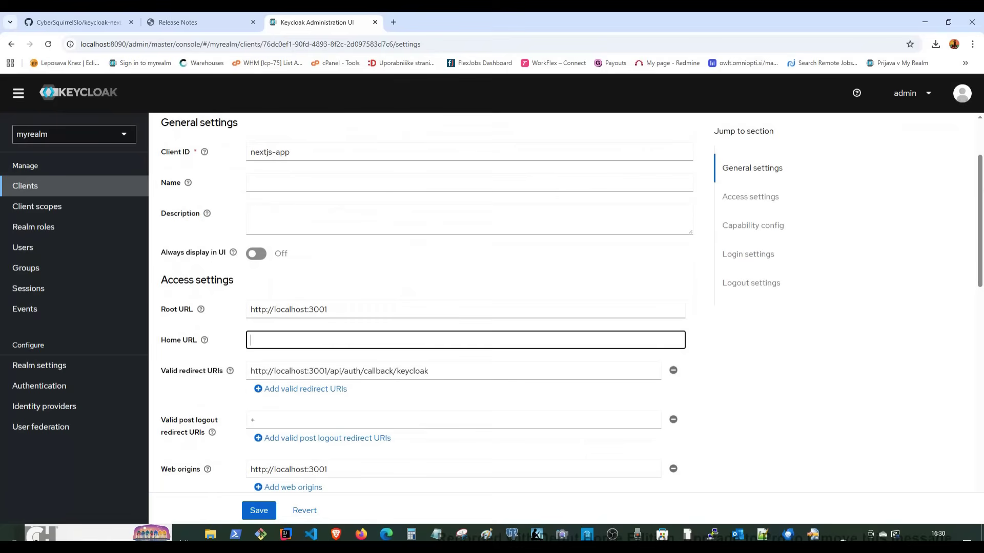
right_click(284, 344)
click(308, 223)
scroll(461, 338, down, 2)
scroll(462, 339, down, 1)
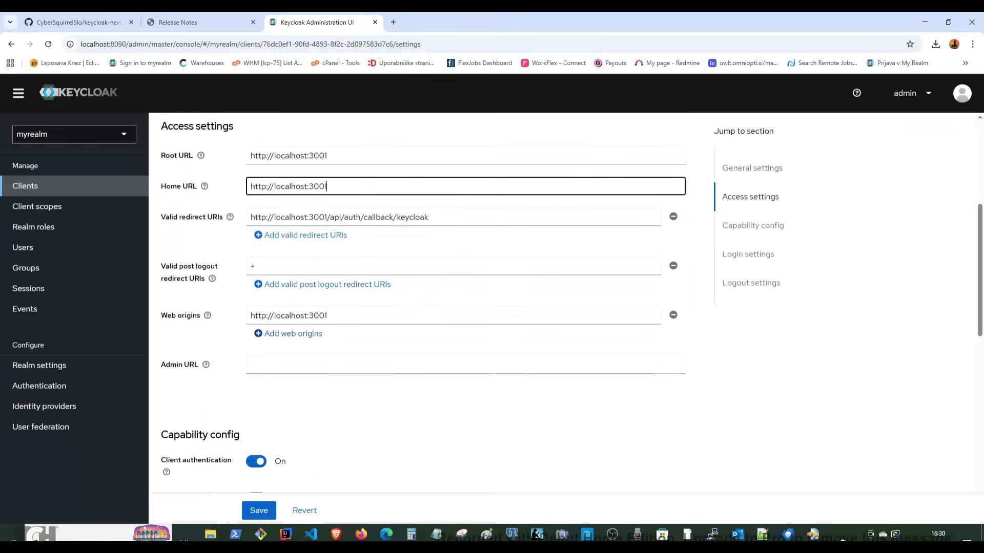
scroll(461, 339, down, 3)
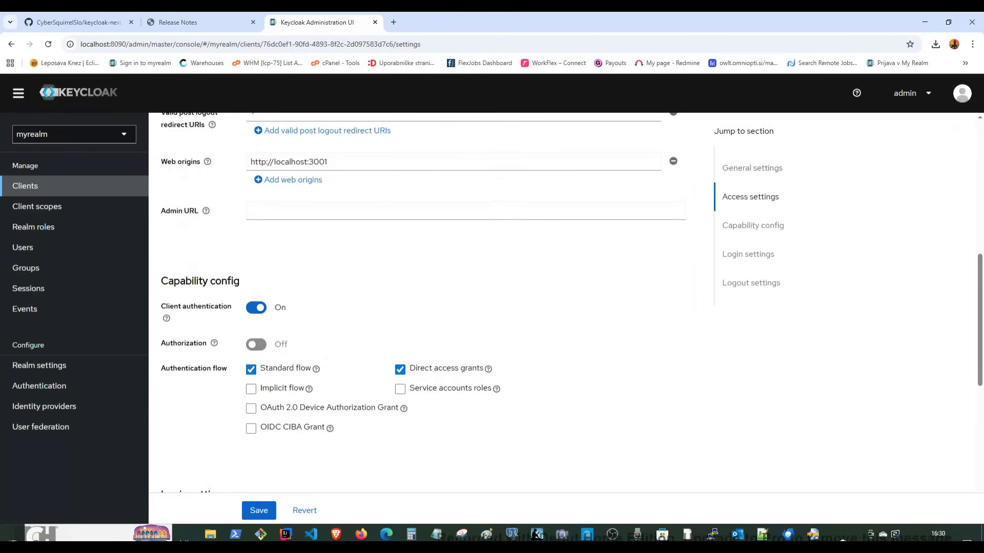
scroll(461, 338, down, 2)
scroll(461, 338, down, 3)
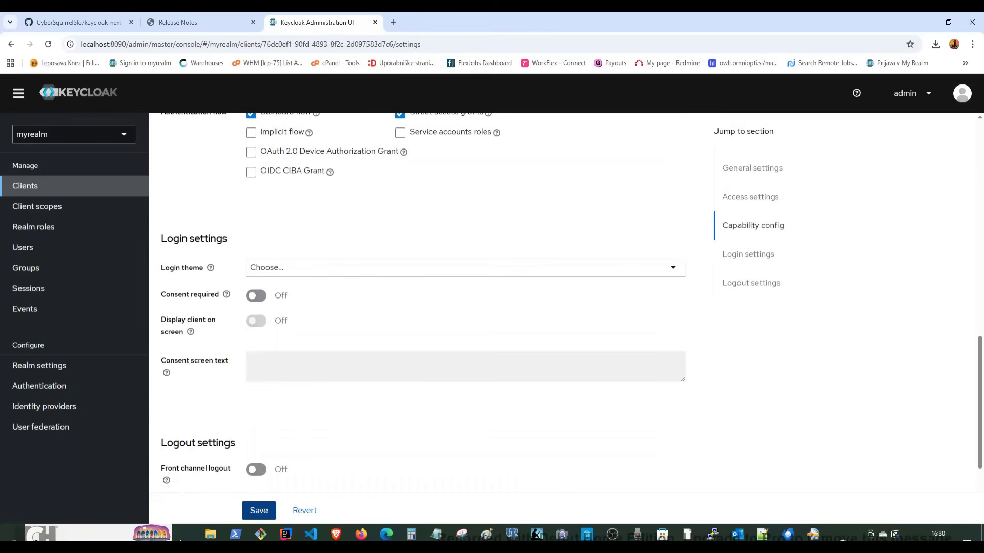
click(258, 511)
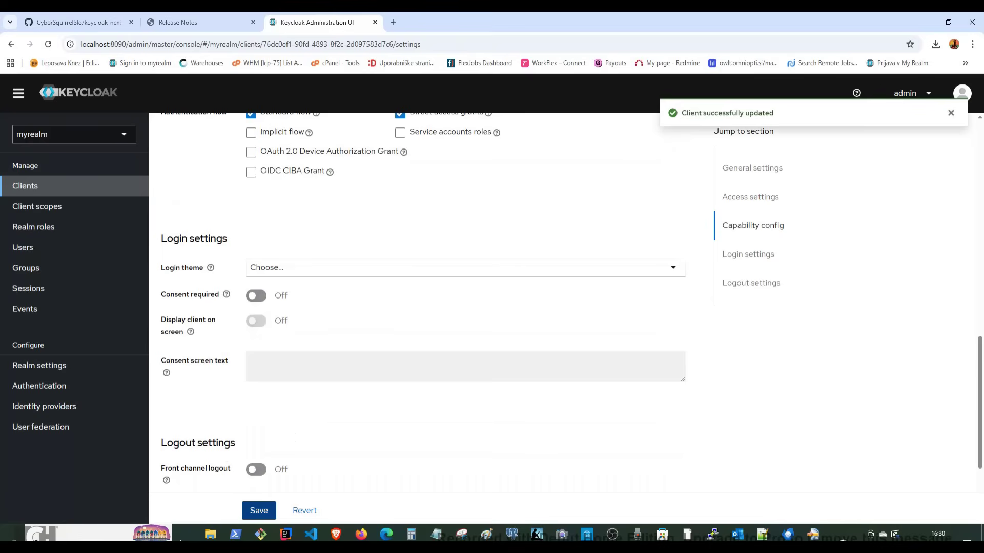
scroll(461, 338, up, 5)
scroll(462, 338, up, 5)
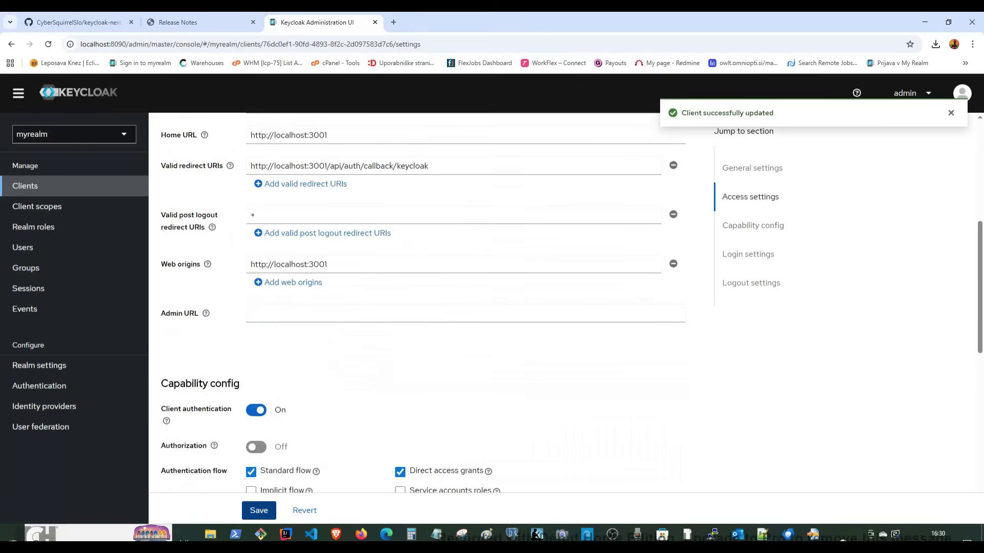
scroll(461, 338, up, 5)
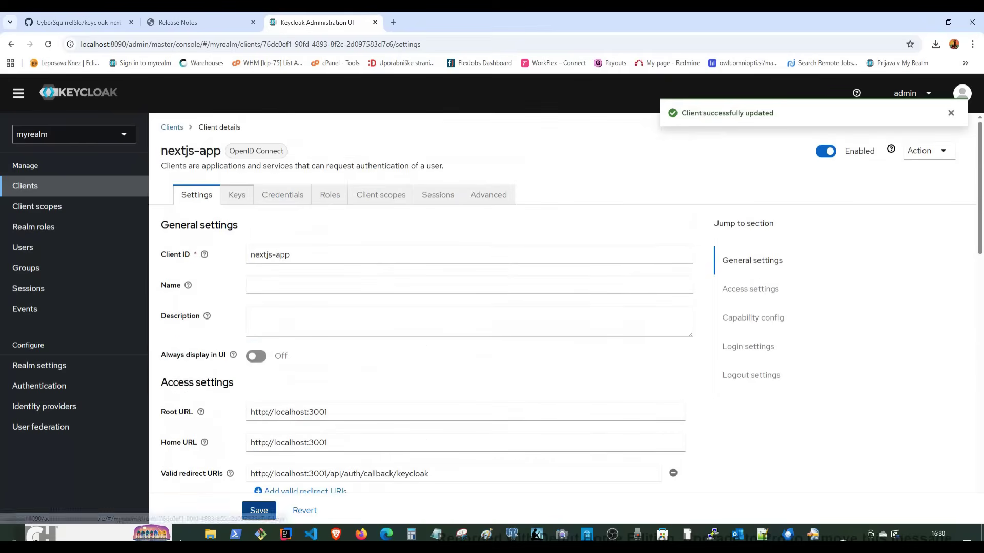
Create realm role 'admin' described as 'Administrator', then return to Realm roles
click(22, 246)
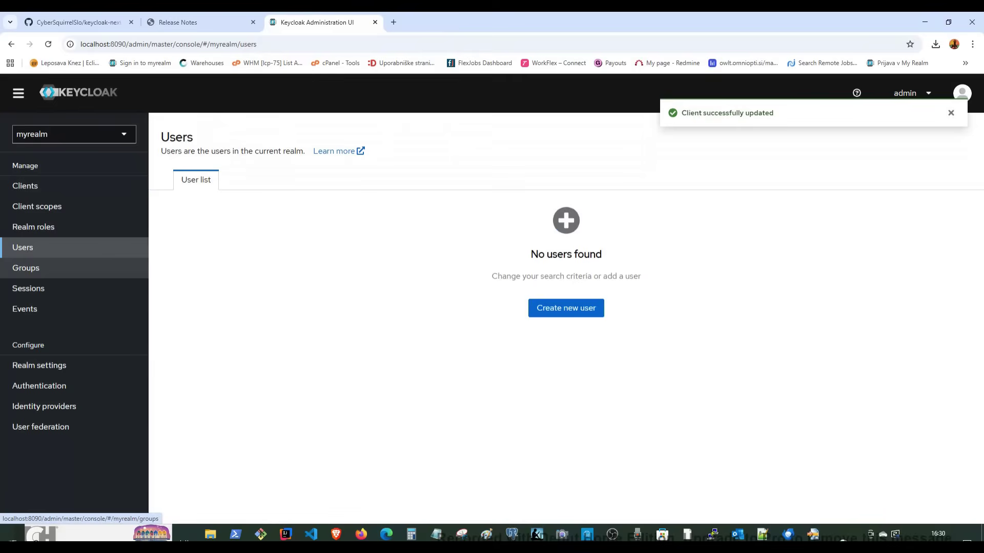
click(34, 227)
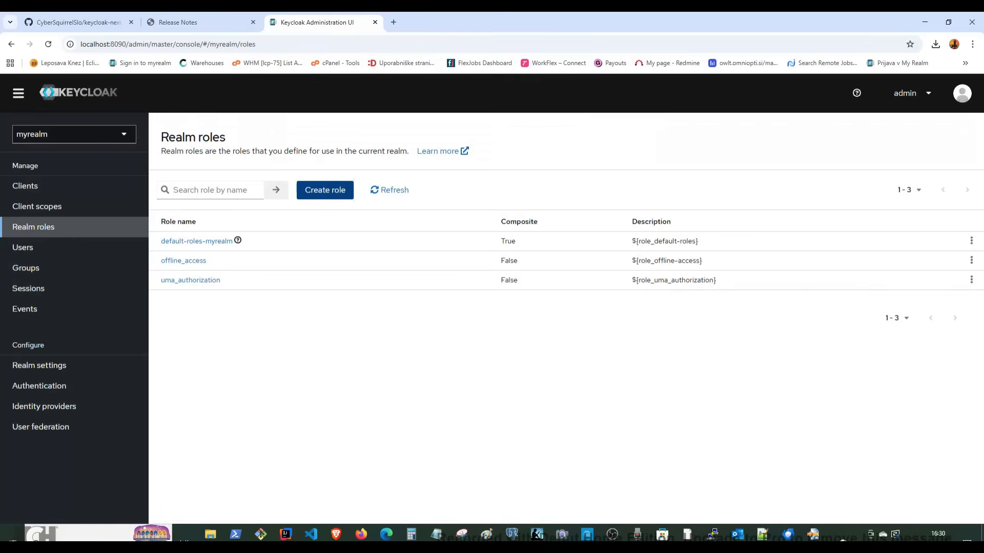
click(325, 189)
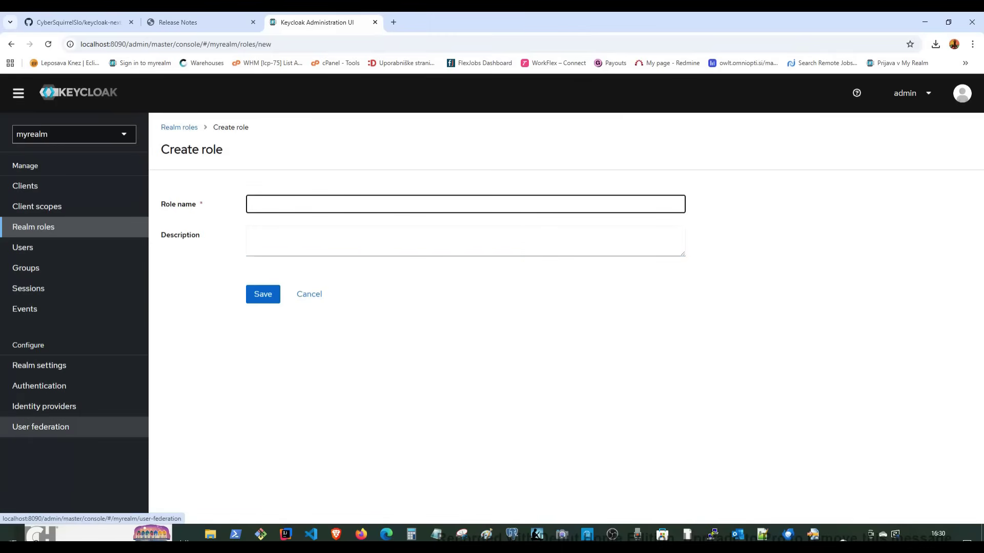
text(admin)
key(Tab)
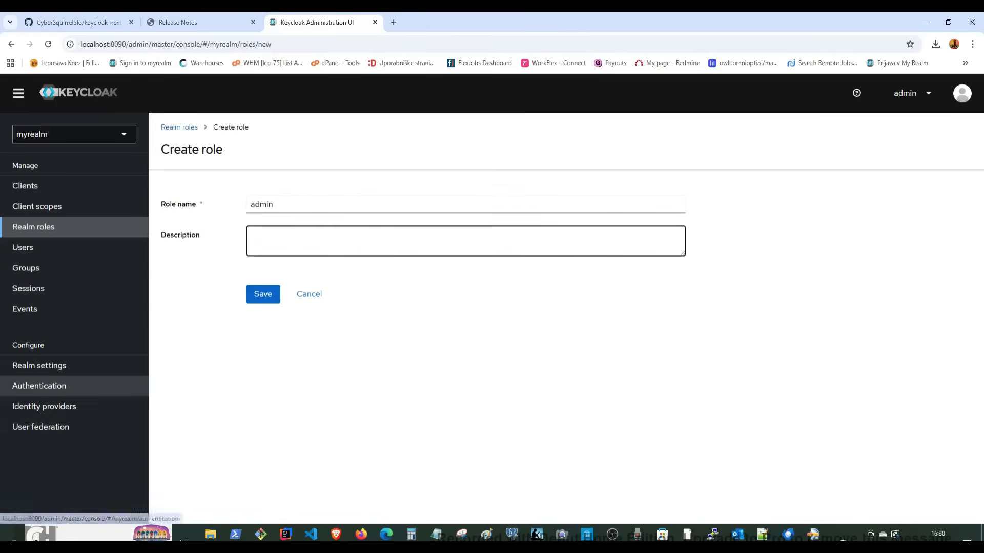
text(Admin)
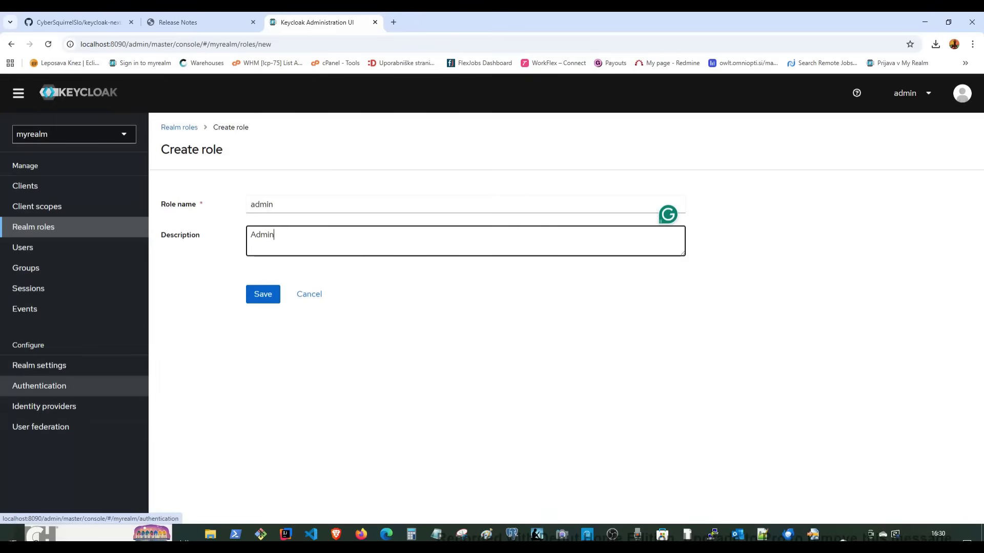
text(istrator)
key(Return)
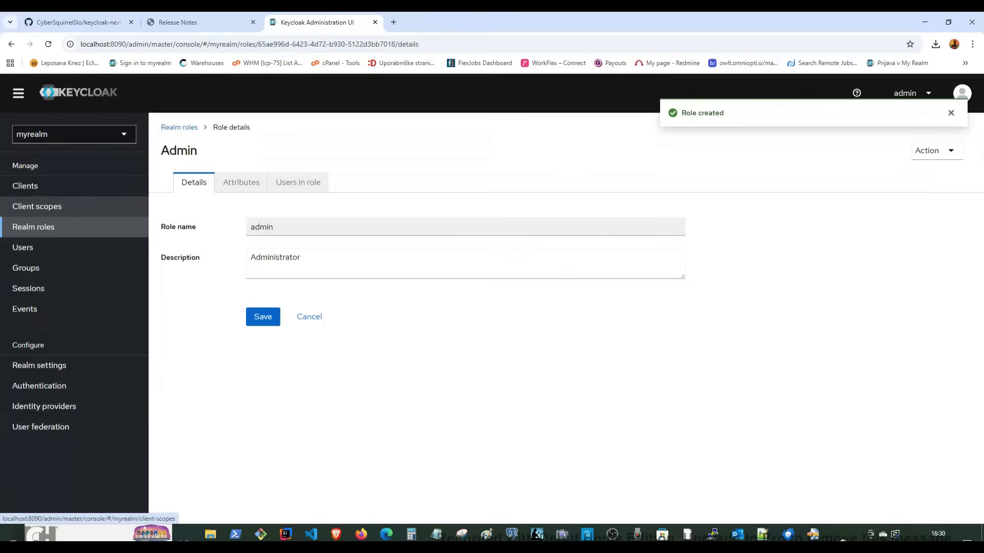
click(37, 206)
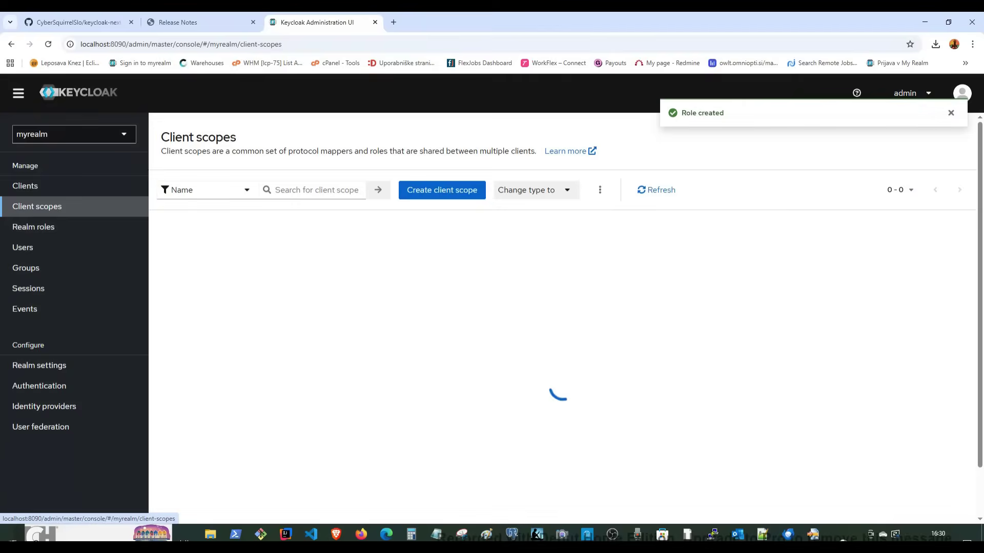
click(33, 227)
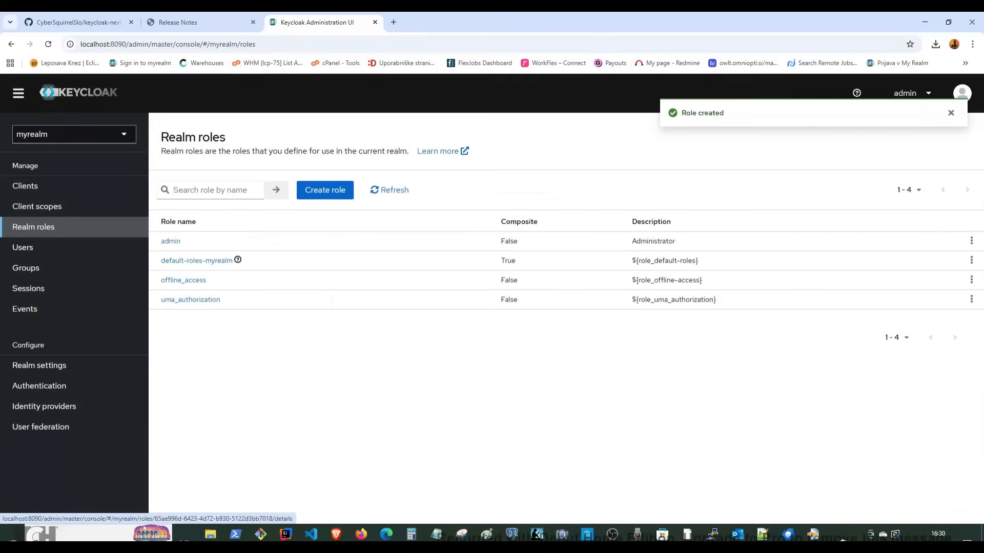
Add realm role 'user' with description 'user', then view the empty users list
click(324, 189)
click(465, 203)
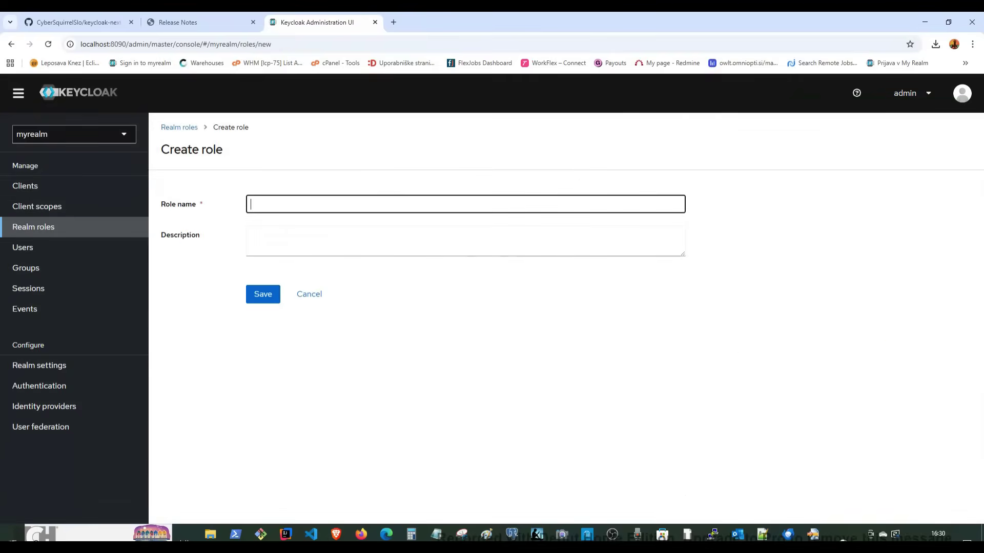
text(user)
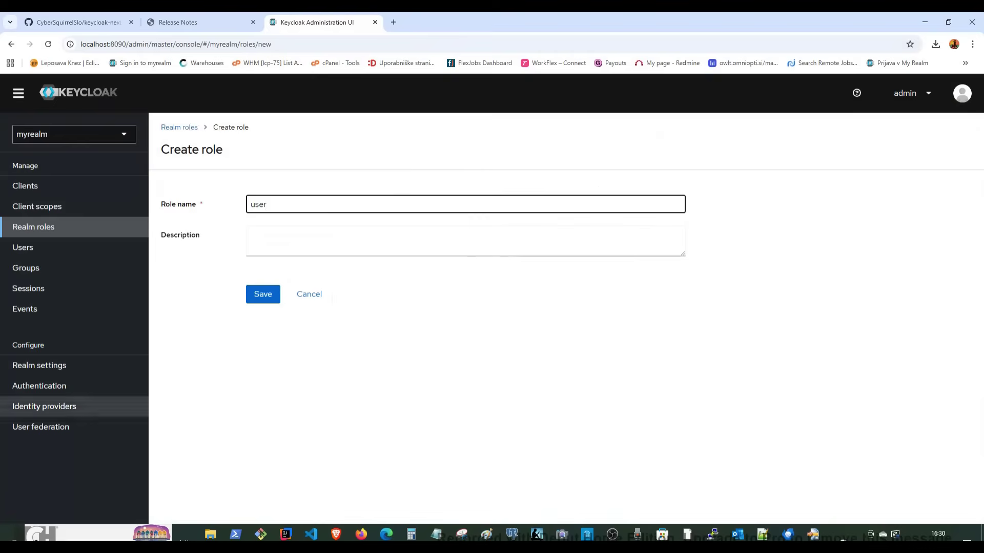
key(Tab)
text(user)
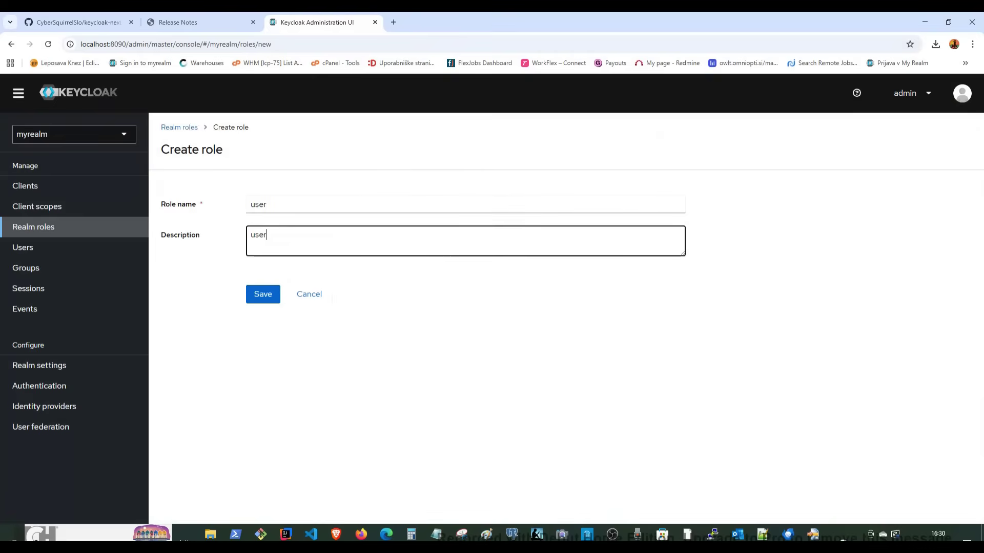
key(Return)
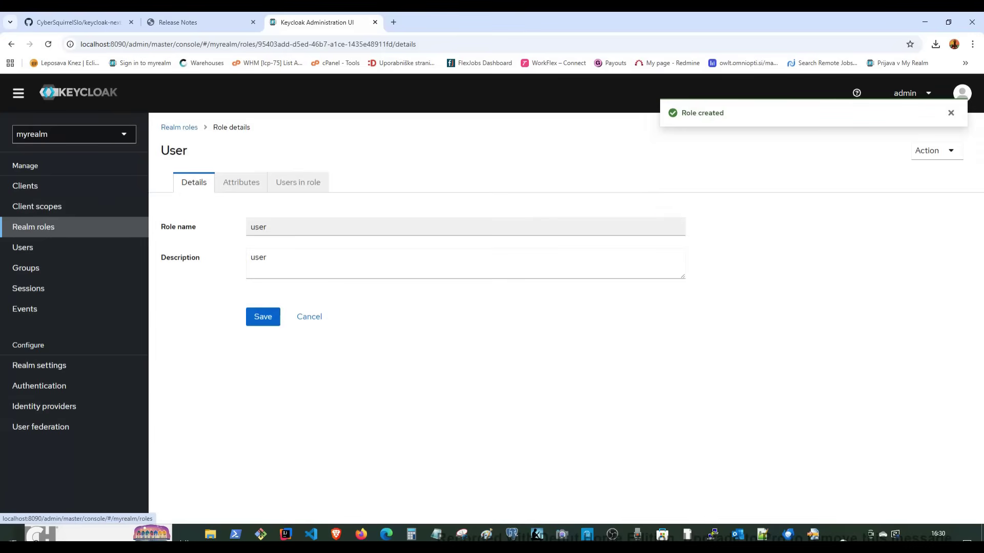
click(33, 227)
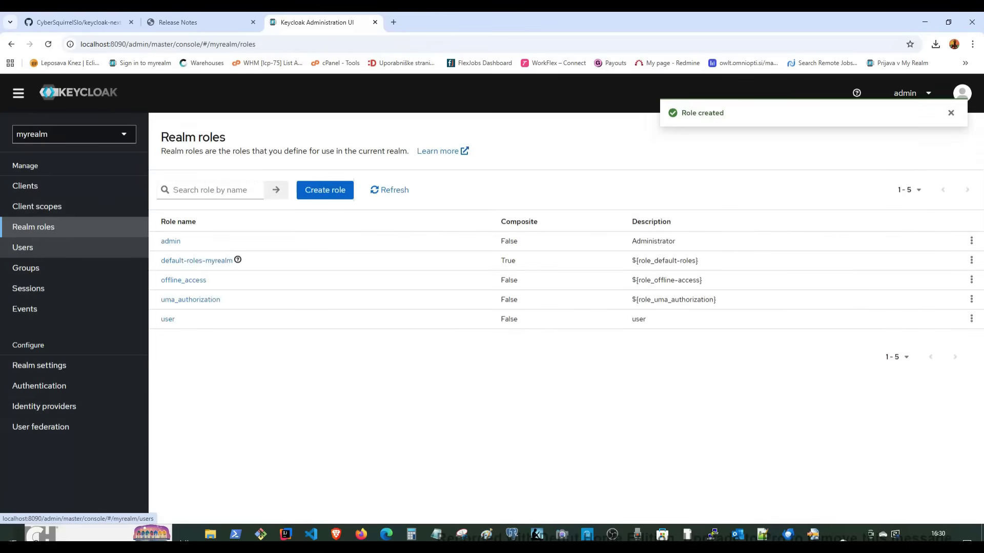
click(22, 247)
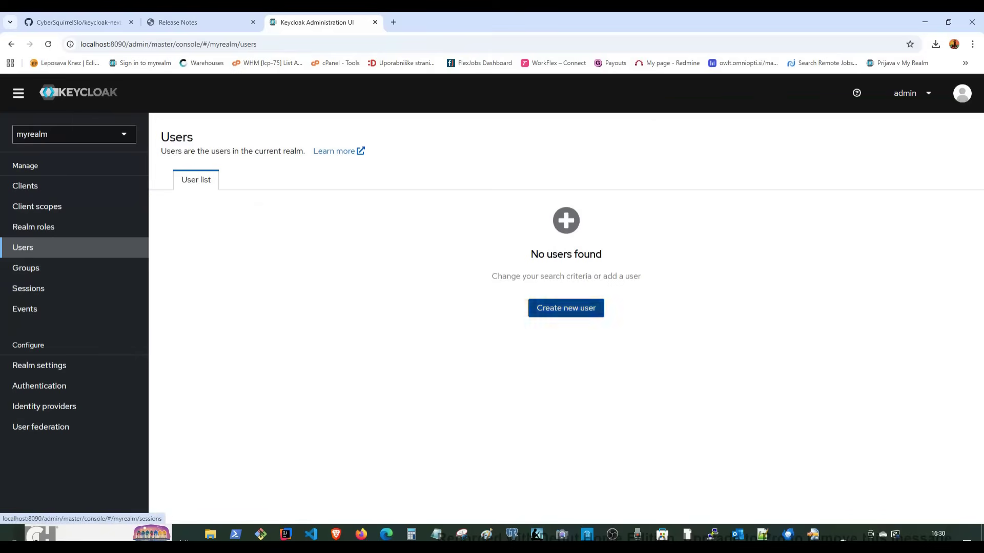
click(565, 308)
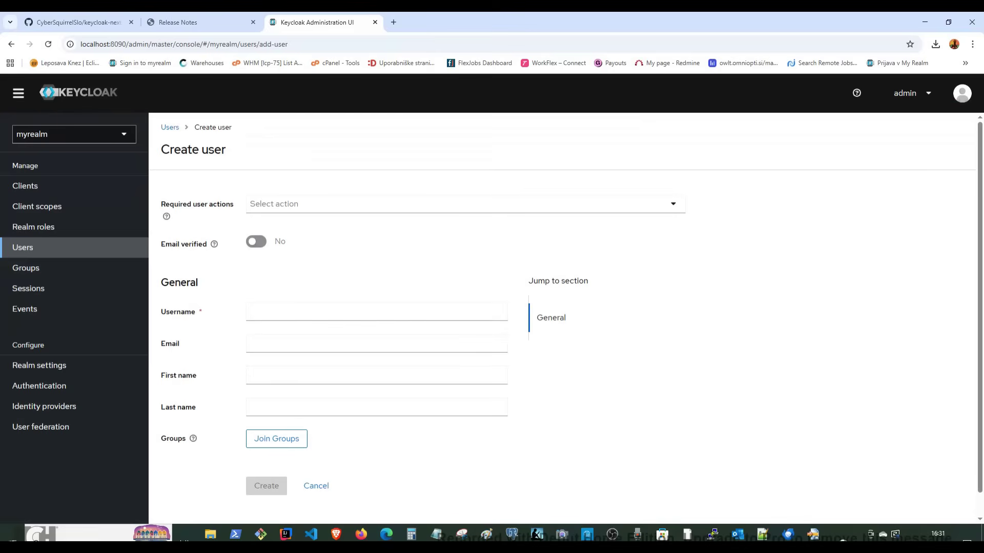
click(377, 311)
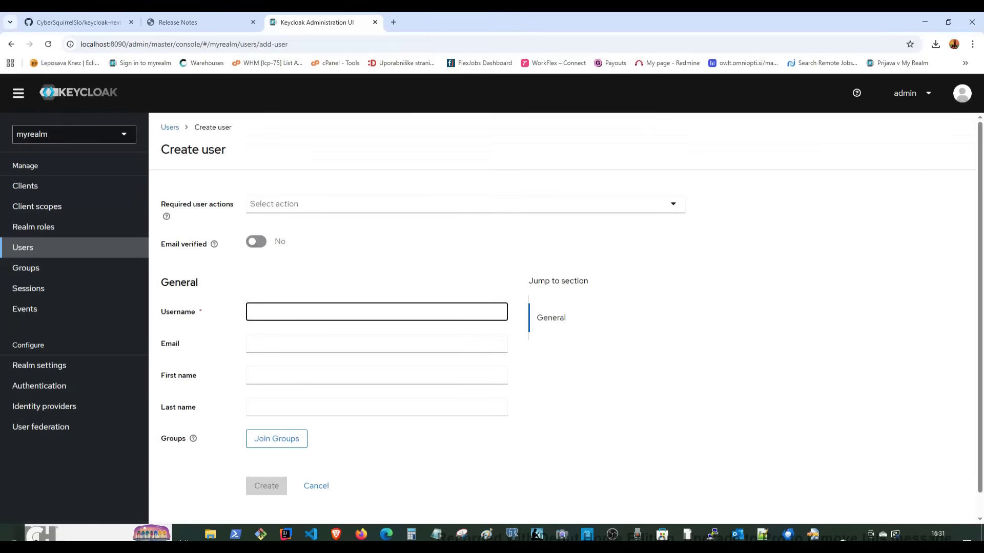
text(admin)
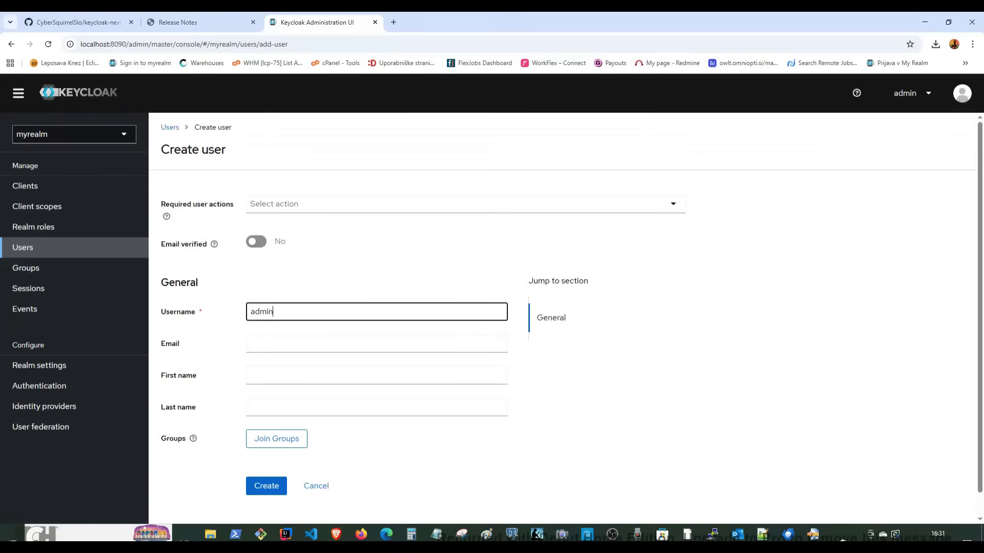
key(Tab)
text(a)
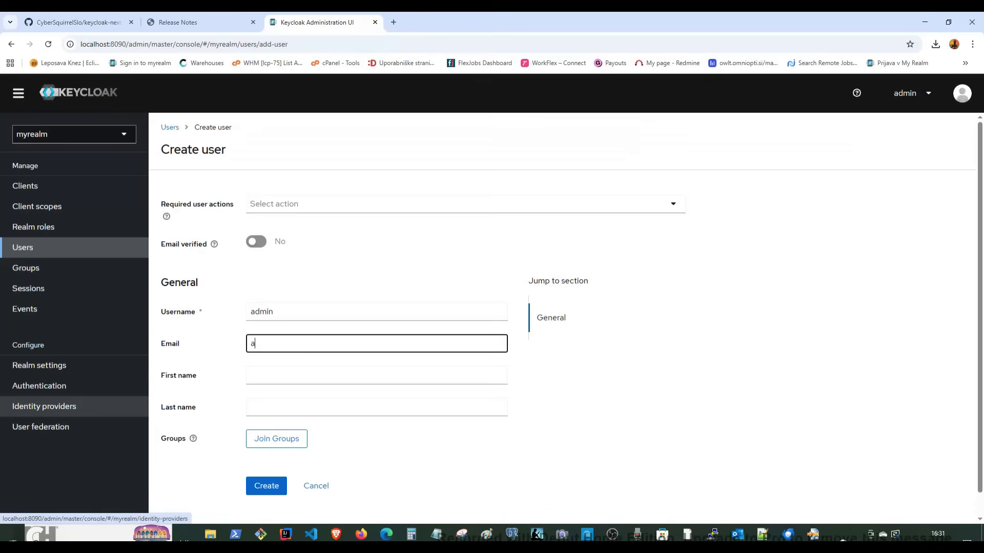
text(dmin)
text(lp)
text(posavaknez.co)
text(m)
key(Tab)
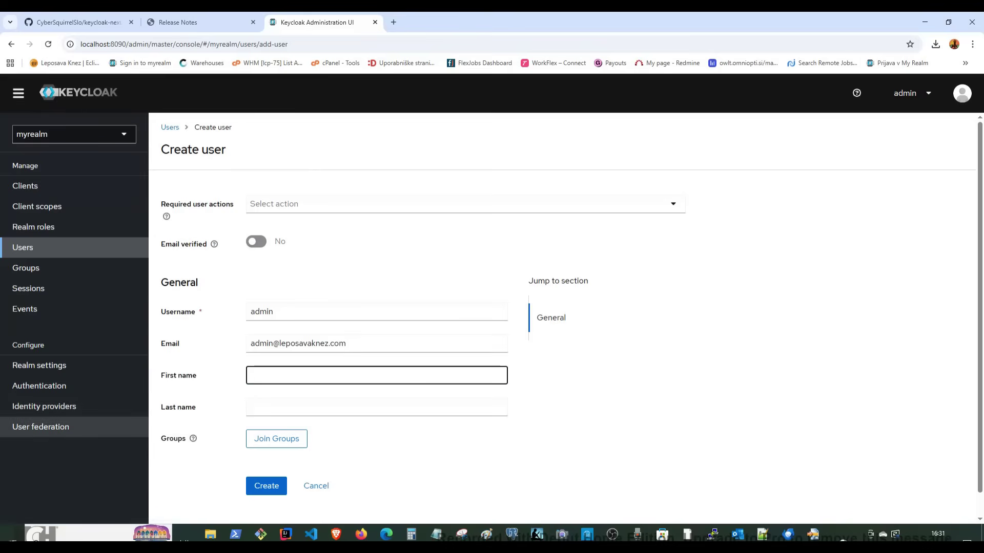
text(Leposava)
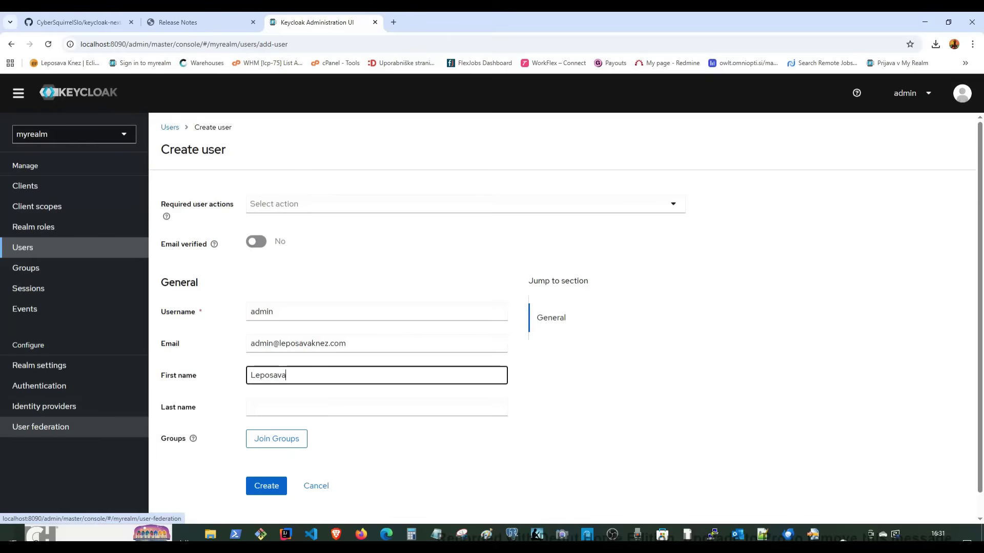
key(Tab)
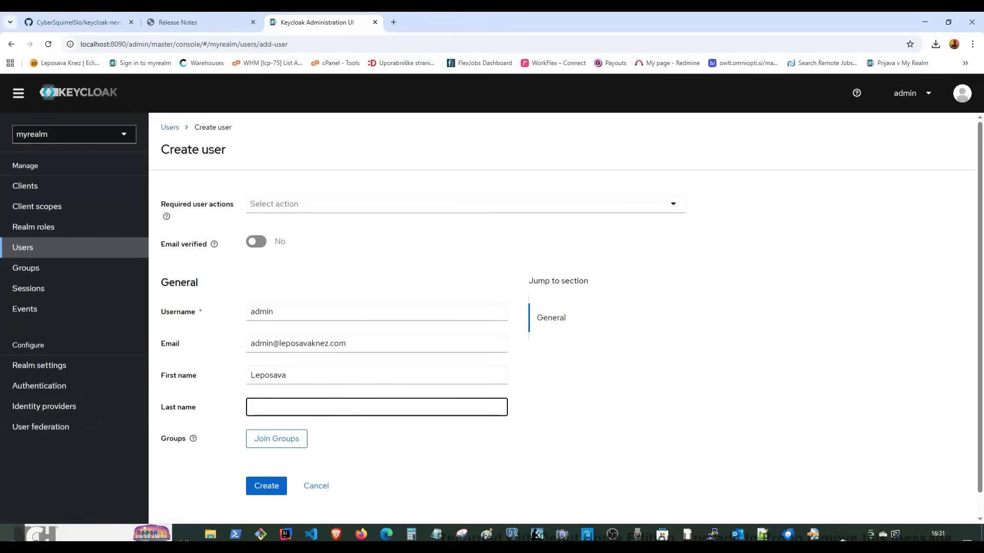
text(Knez)
click(266, 486)
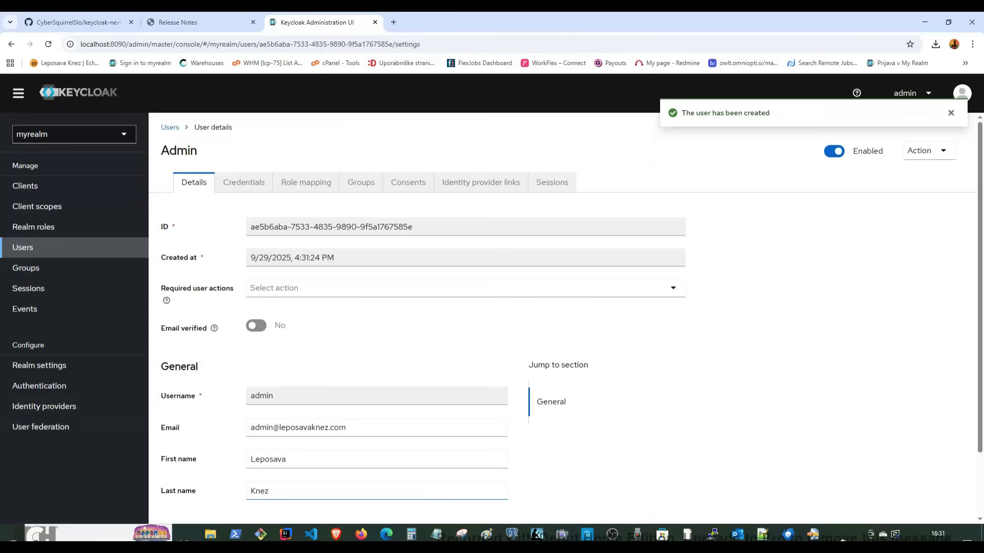
click(170, 127)
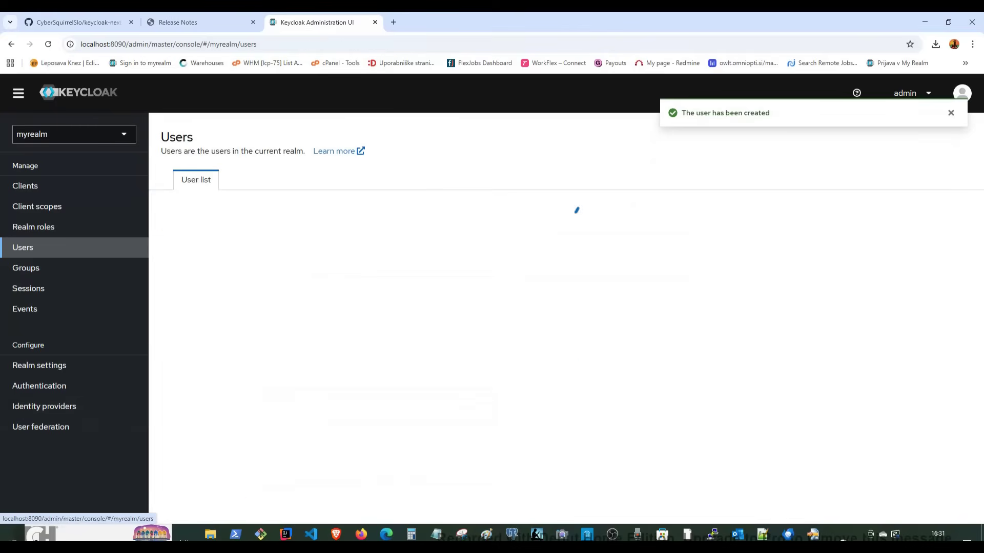
Assign the 'admin' realm role to user admin through Role mapping
click(188, 262)
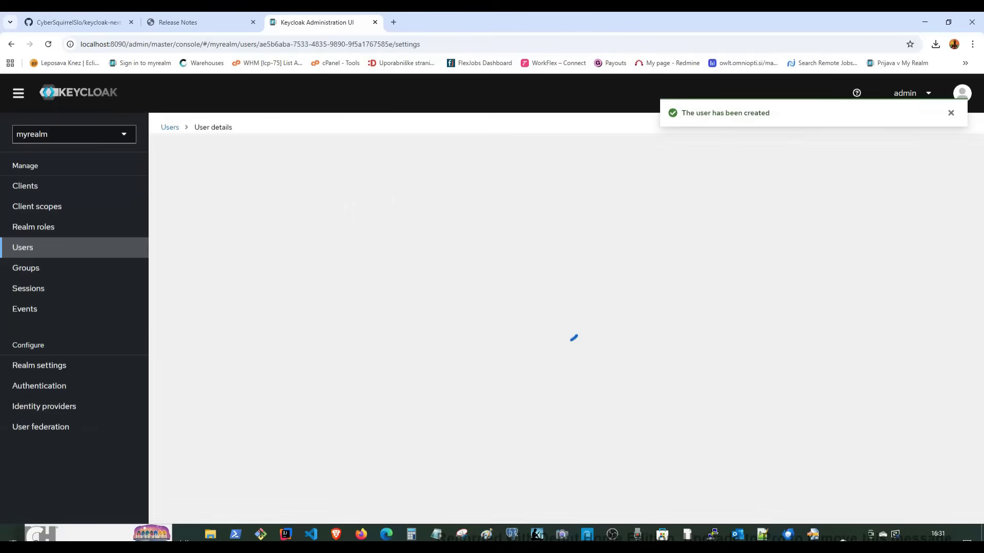
click(305, 182)
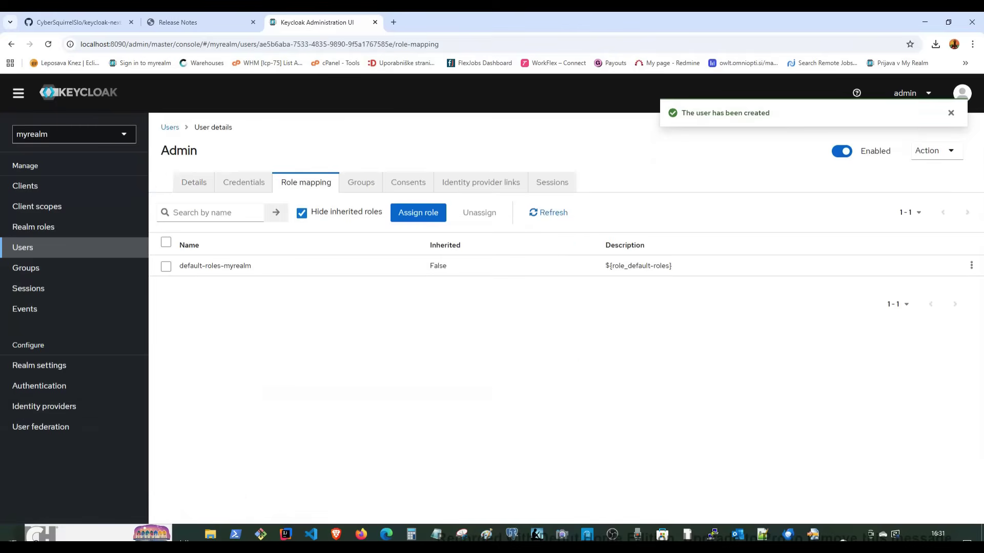
click(418, 213)
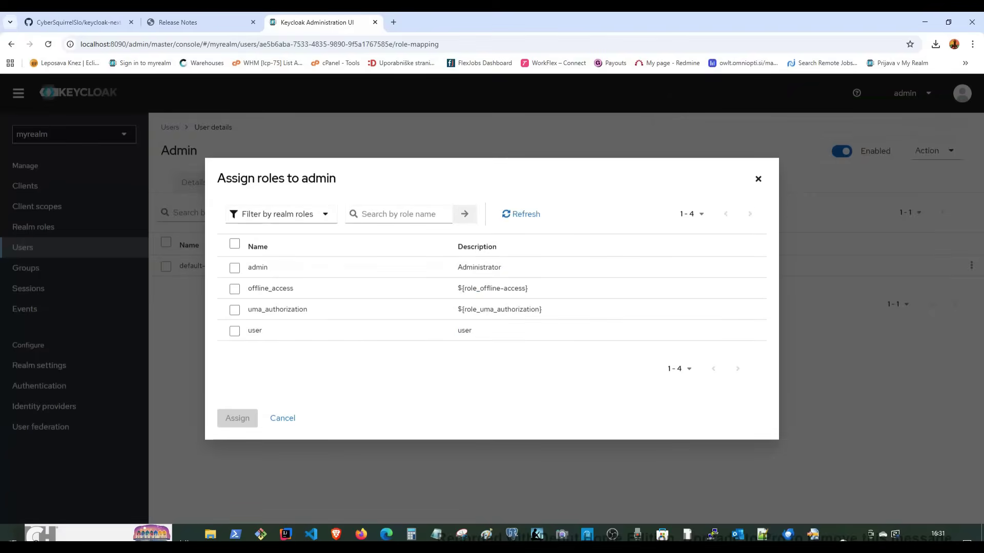
click(234, 268)
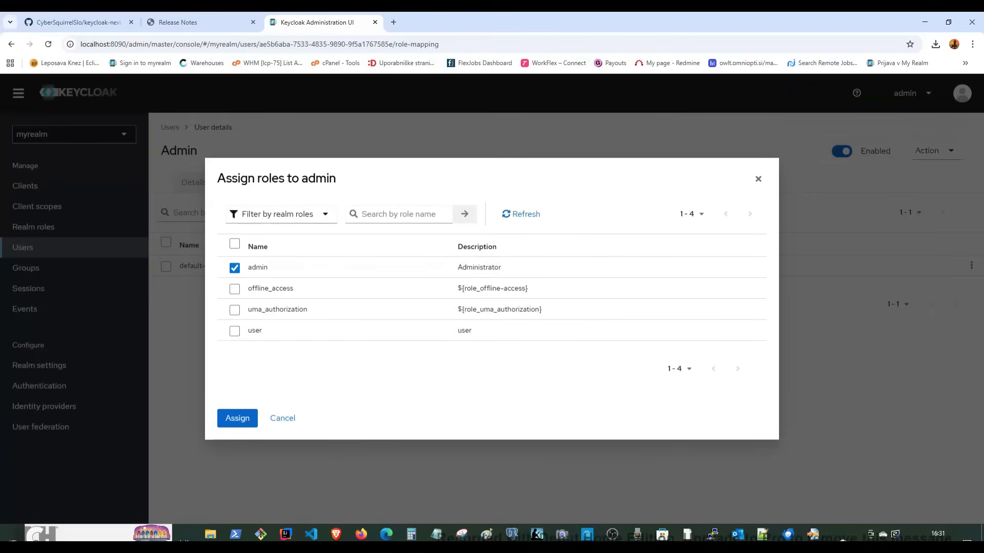
click(237, 418)
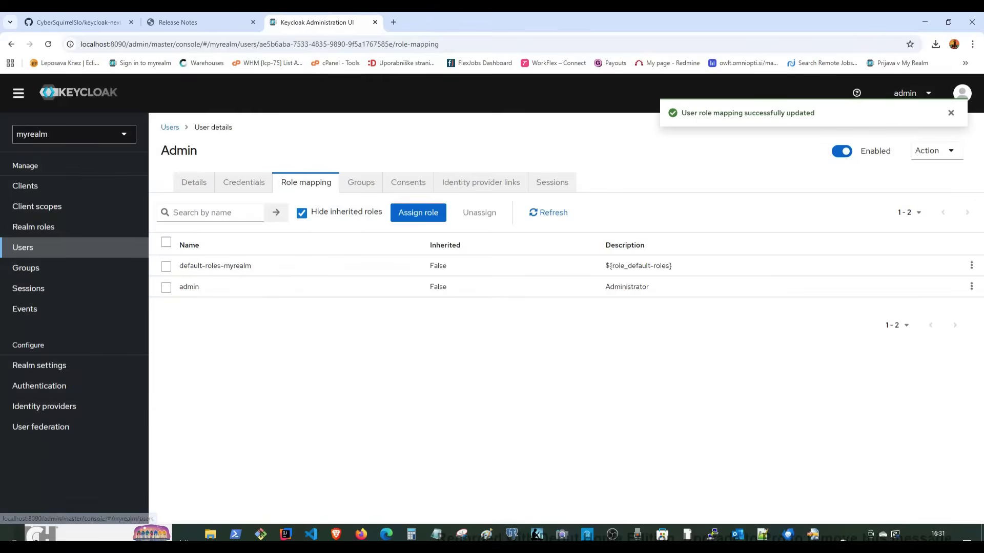
click(22, 247)
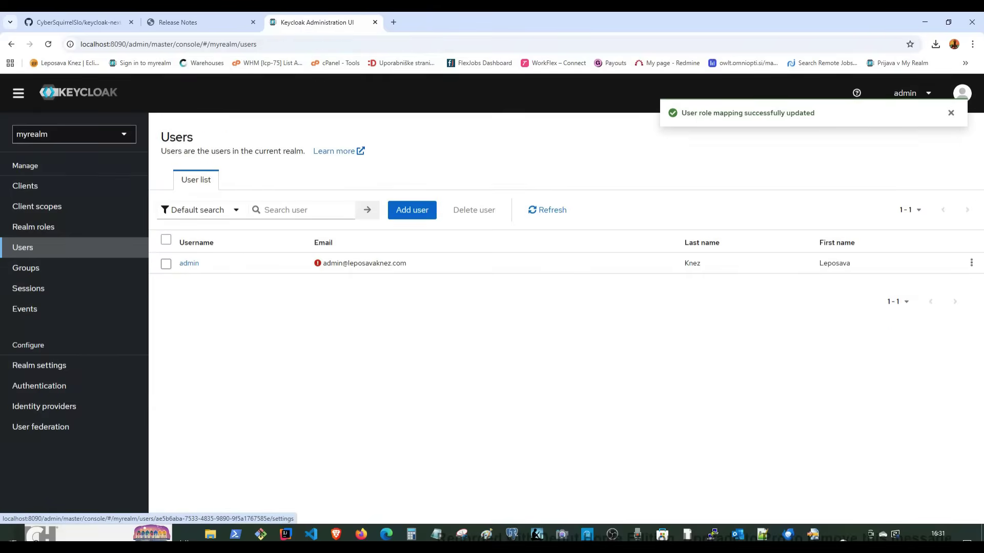
Turn Email verified on for user admin and save the user
click(189, 263)
scroll(492, 308, down, 1)
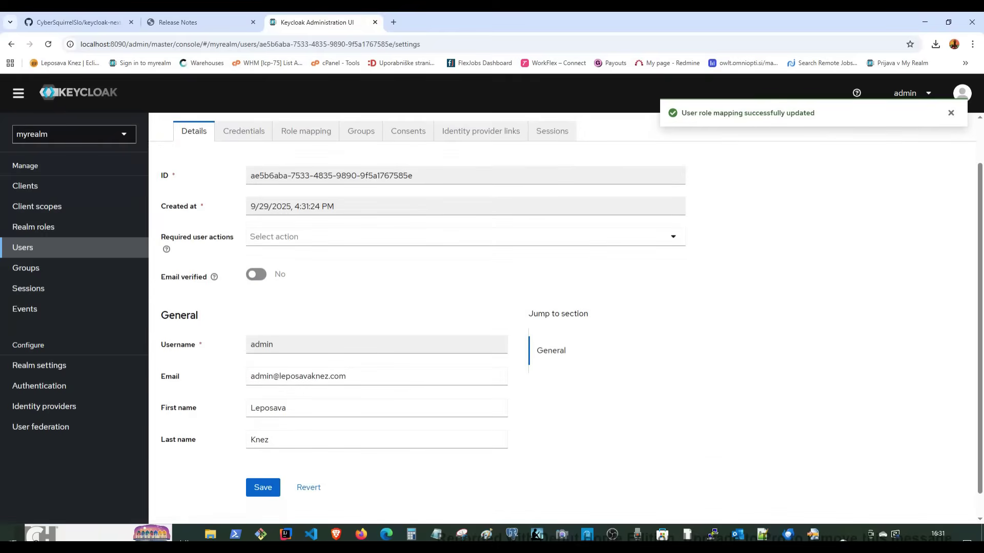
click(256, 275)
scroll(492, 308, down, 1)
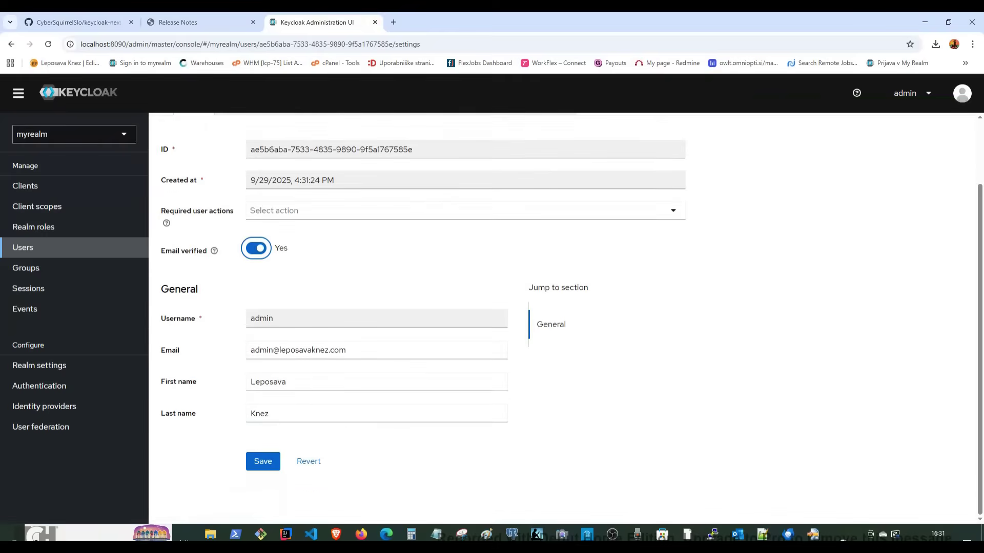
click(263, 462)
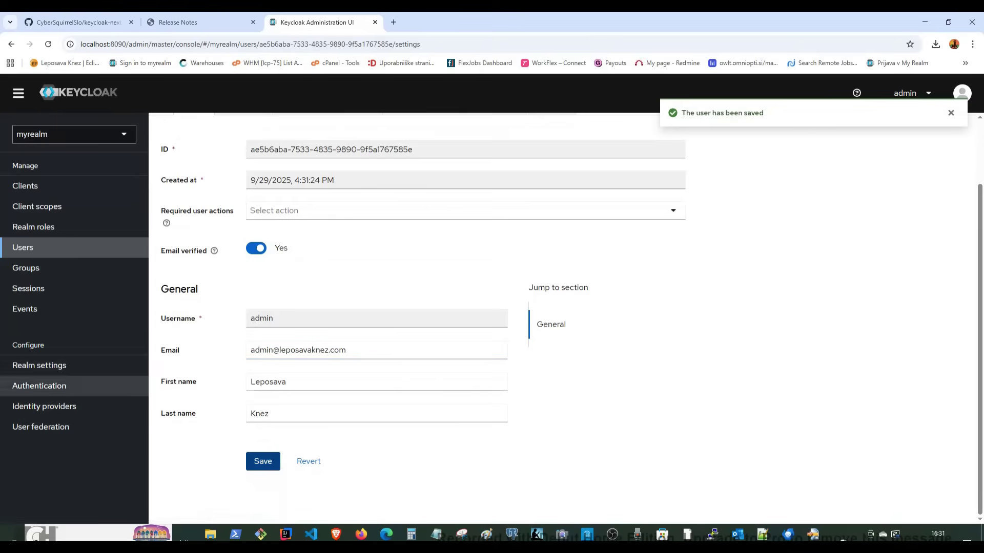
click(74, 133)
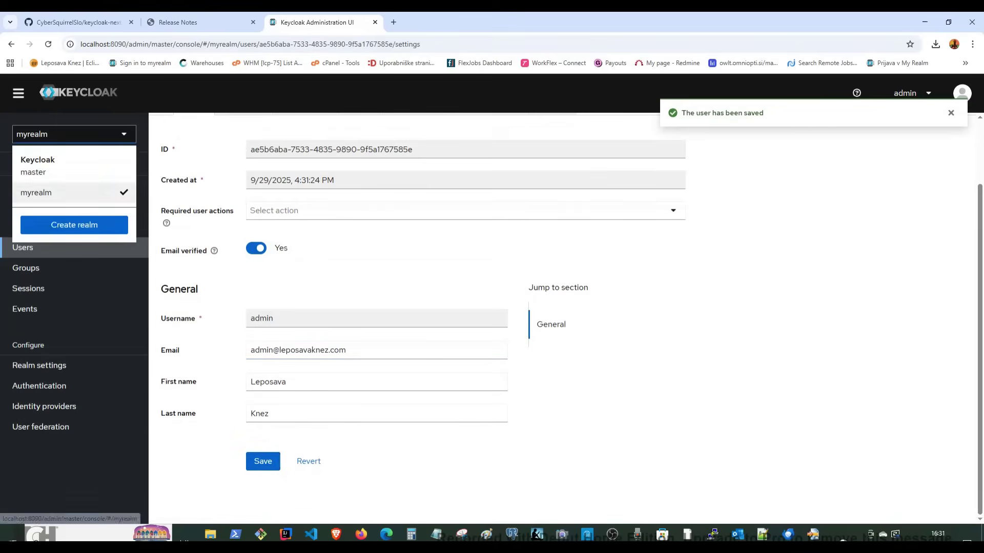
Create a new realm named 'mysecondrealm'
click(74, 224)
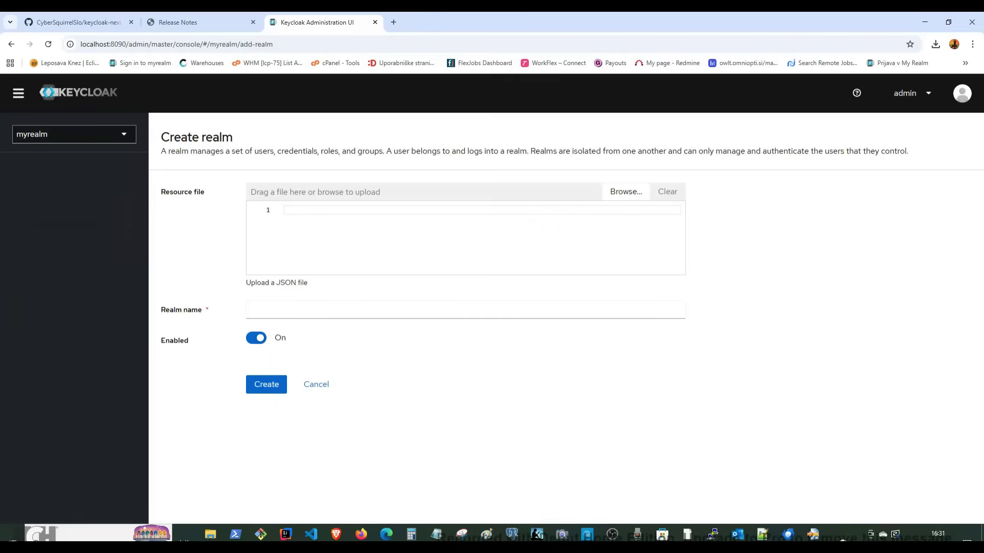
click(465, 310)
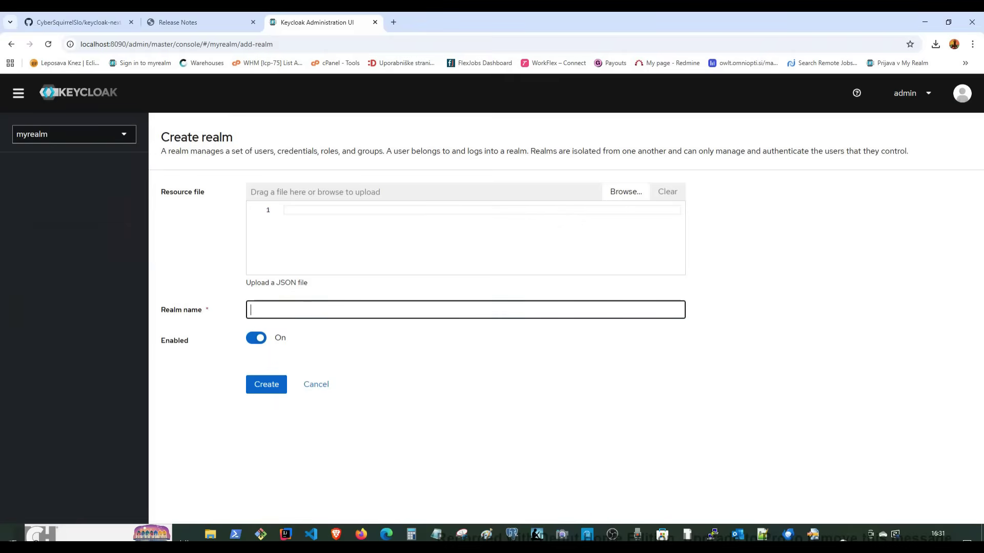
text(my)
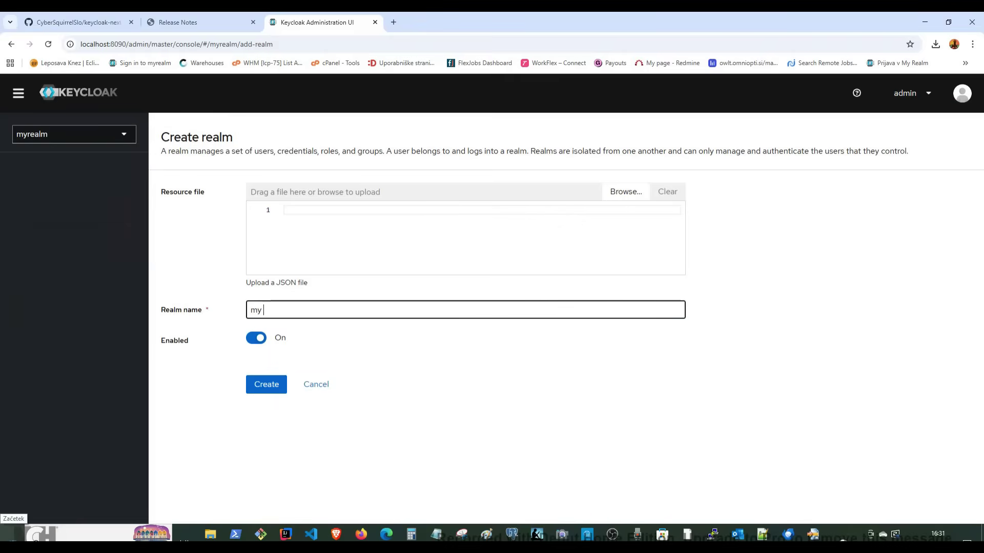
text(secondre)
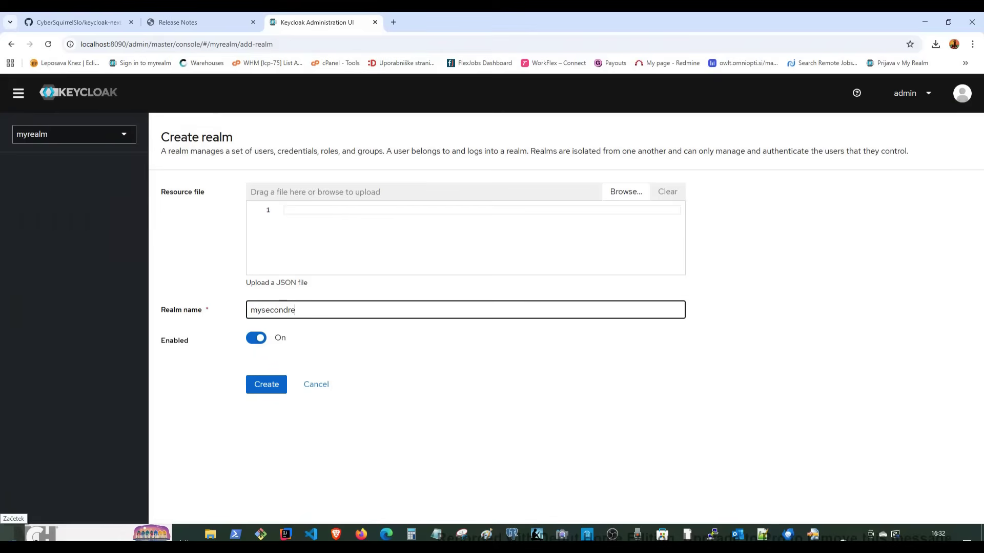
text(alm)
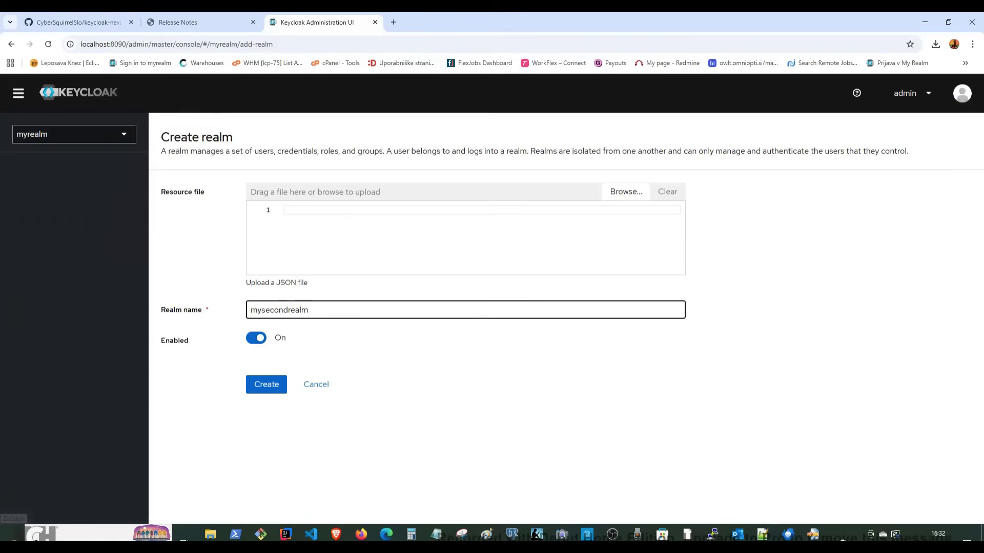
click(266, 384)
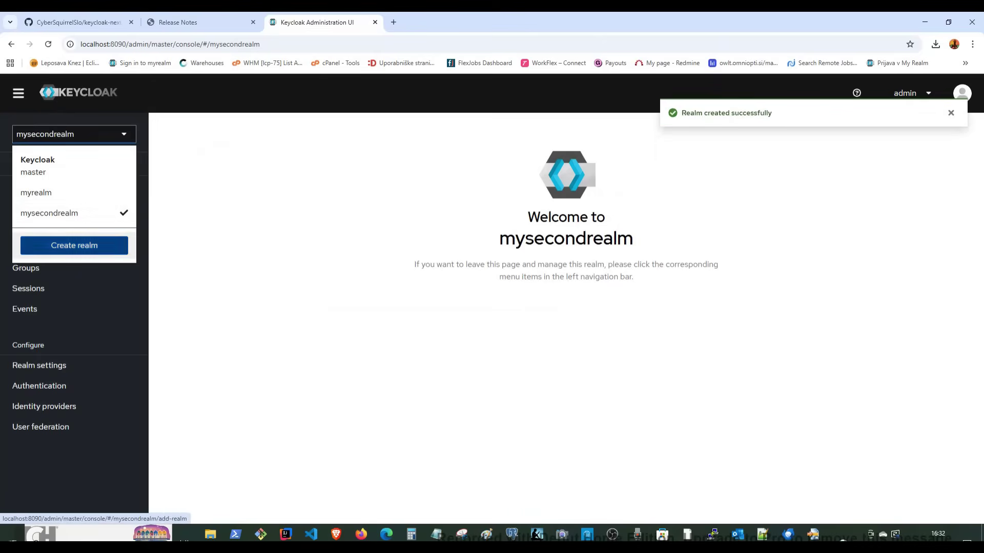
Switch to myrealm and view its clients, including nextjs-app
click(35, 193)
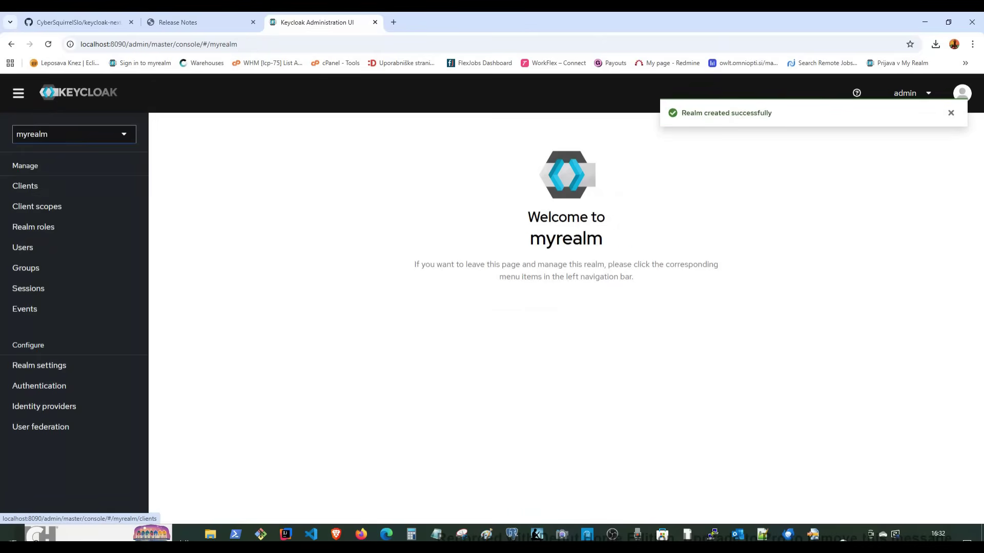
click(74, 134)
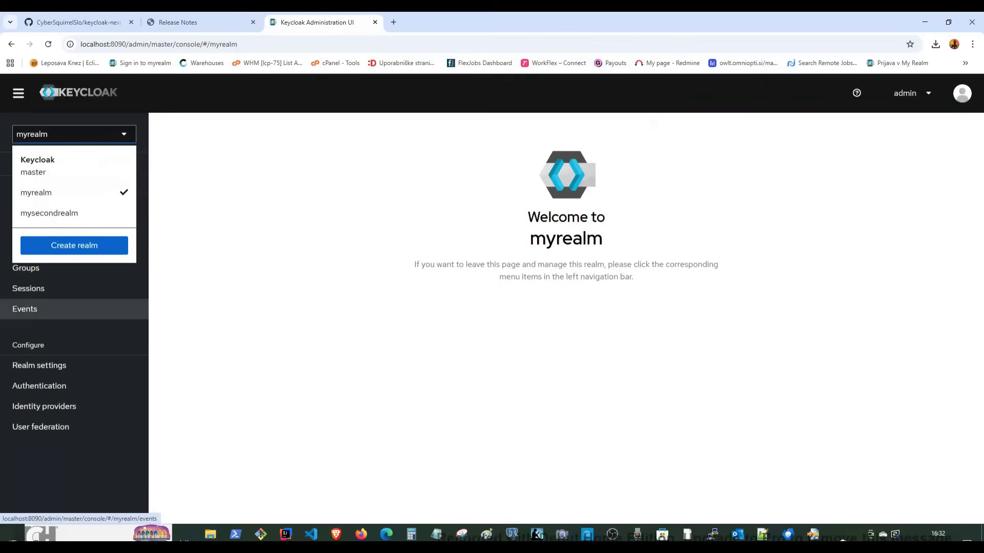
click(24, 309)
click(25, 186)
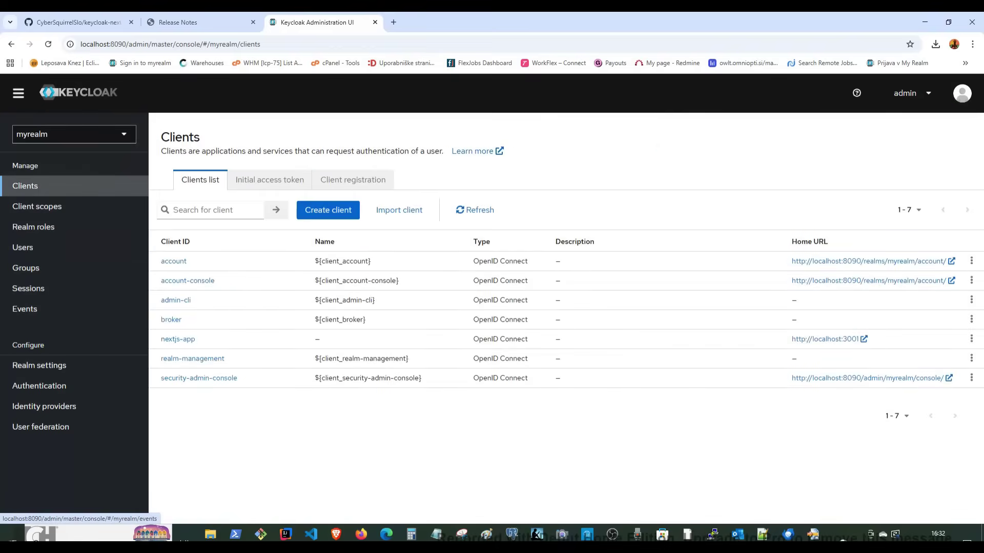
Switch to mysecondrealm and view its clients, which lack nextjs-app
click(74, 134)
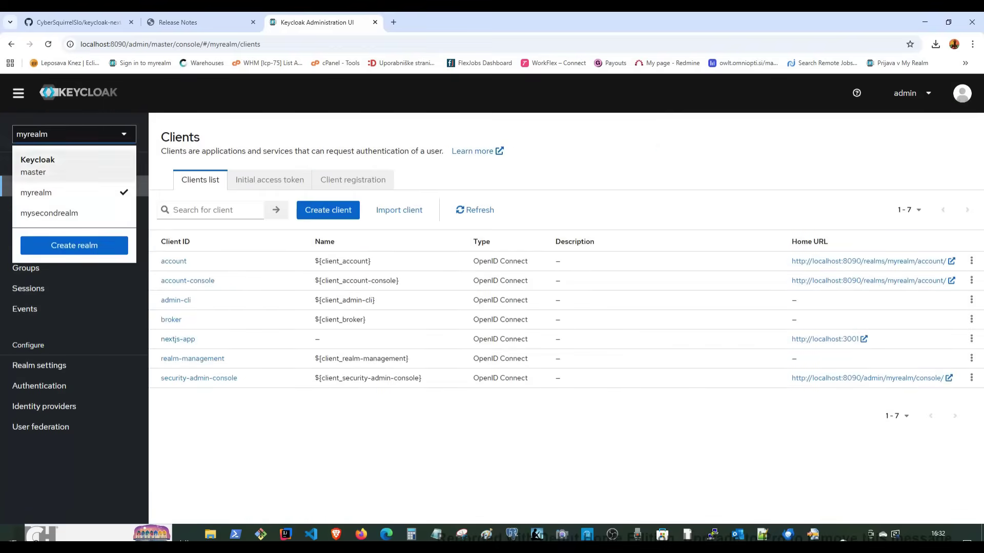
click(46, 213)
click(25, 185)
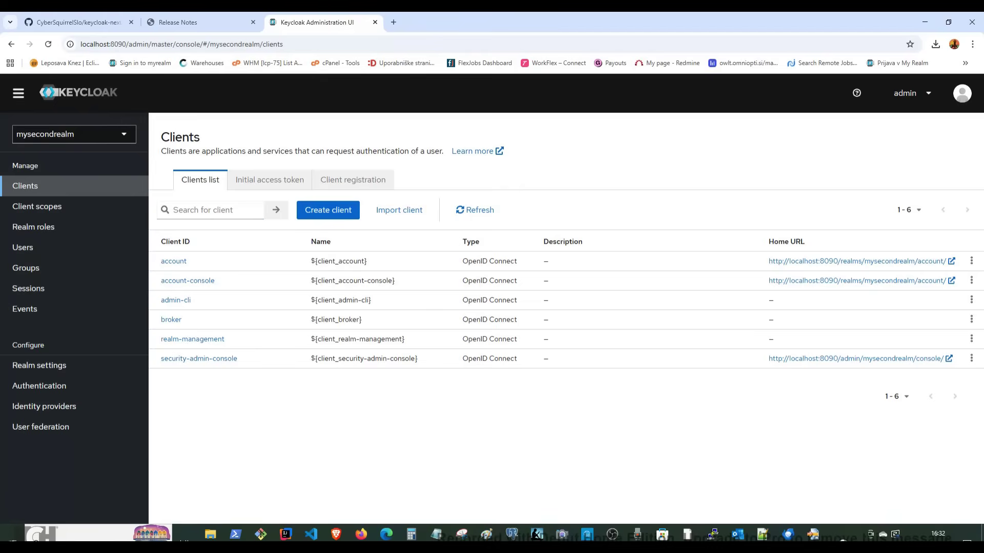
Start a new client with client ID mobileapp and fill in its name
click(328, 210)
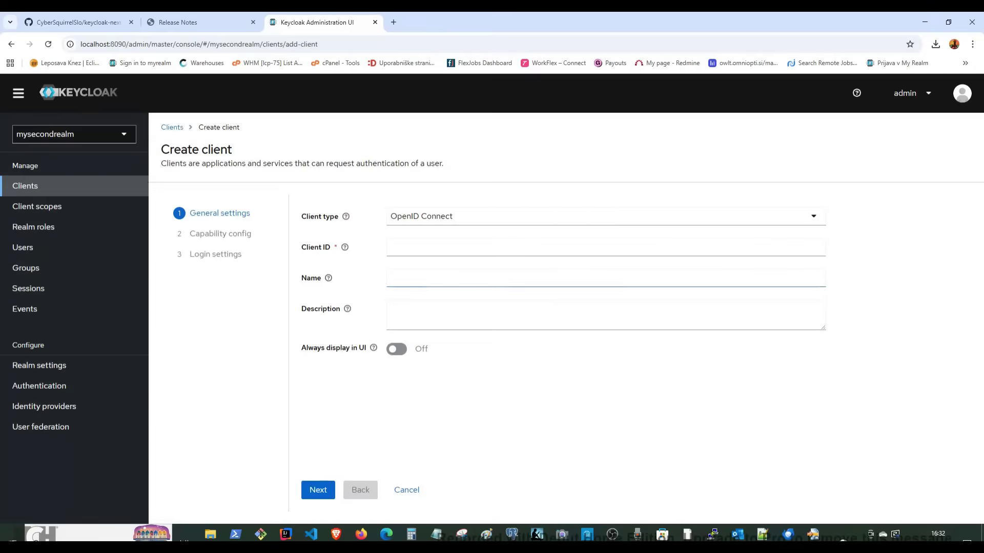
click(606, 246)
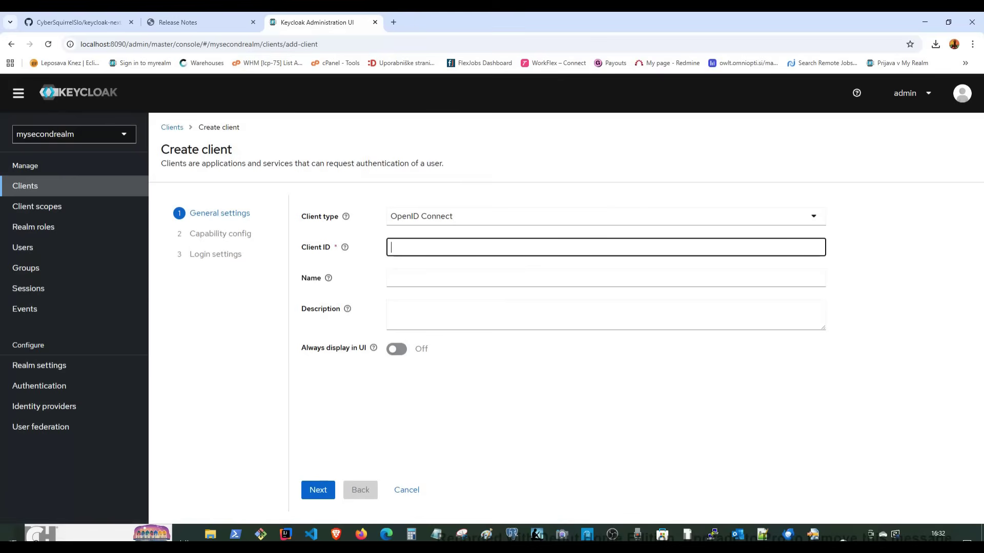
text(mobilea)
text(pp)
key(Tab)
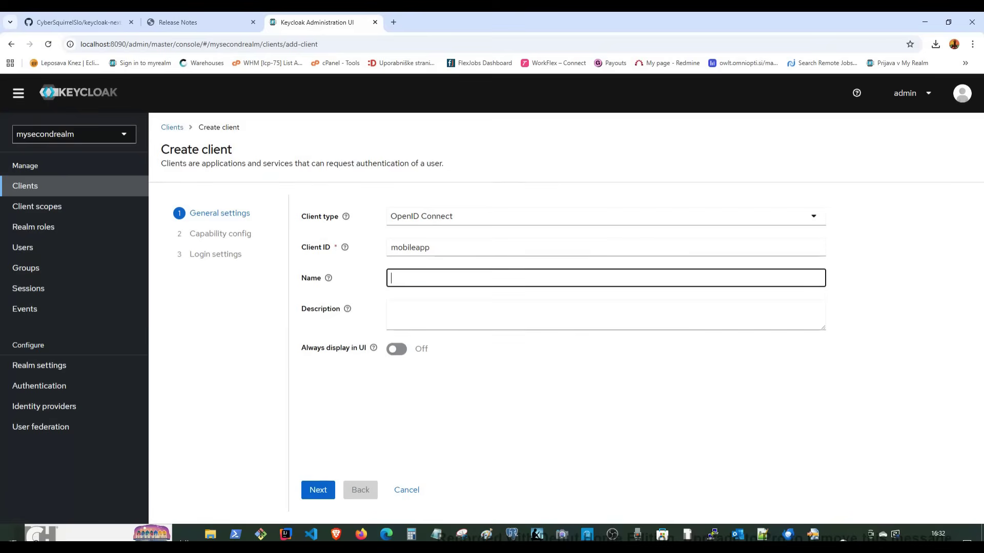
text(mobileapp)
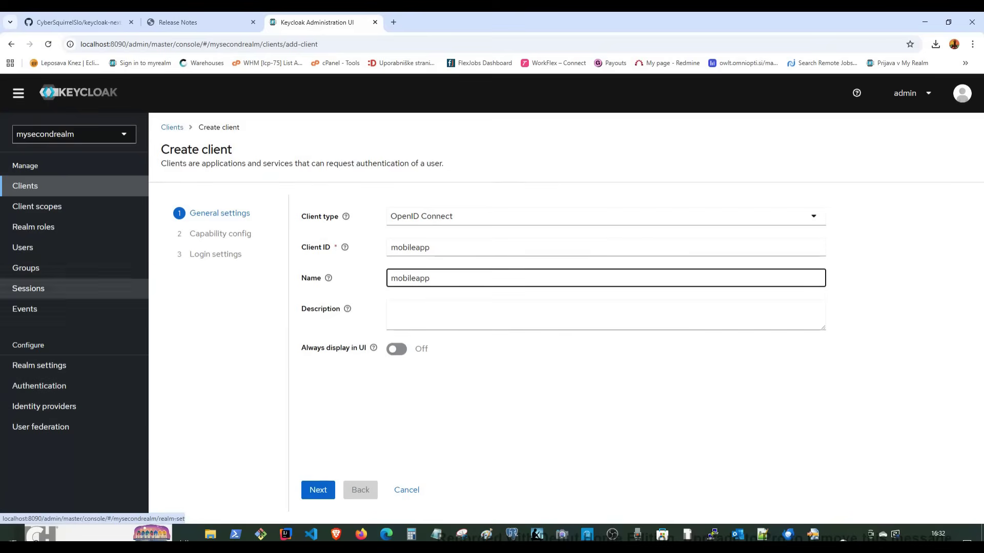
click(318, 490)
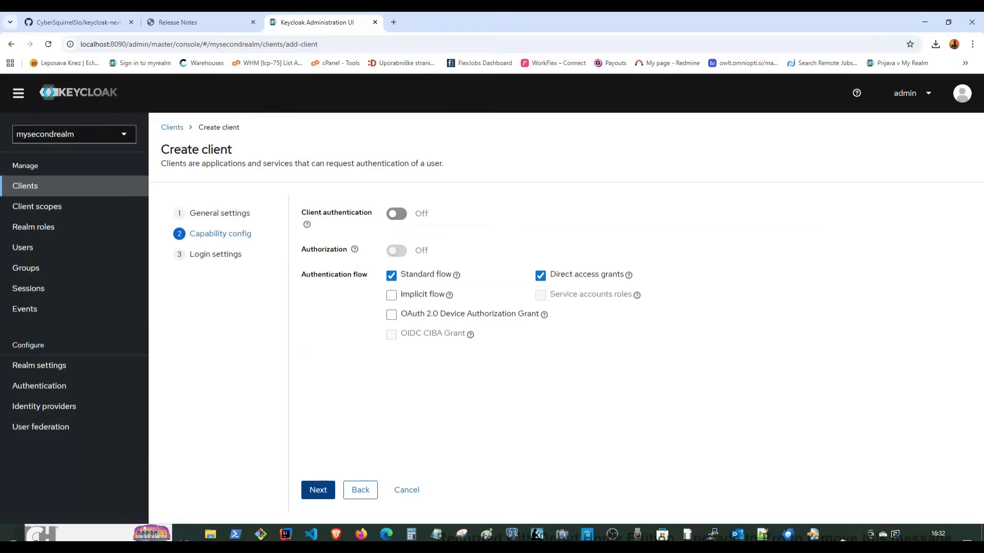
Enable client authentication and authorization, then save the mobileapp client
click(397, 215)
click(397, 250)
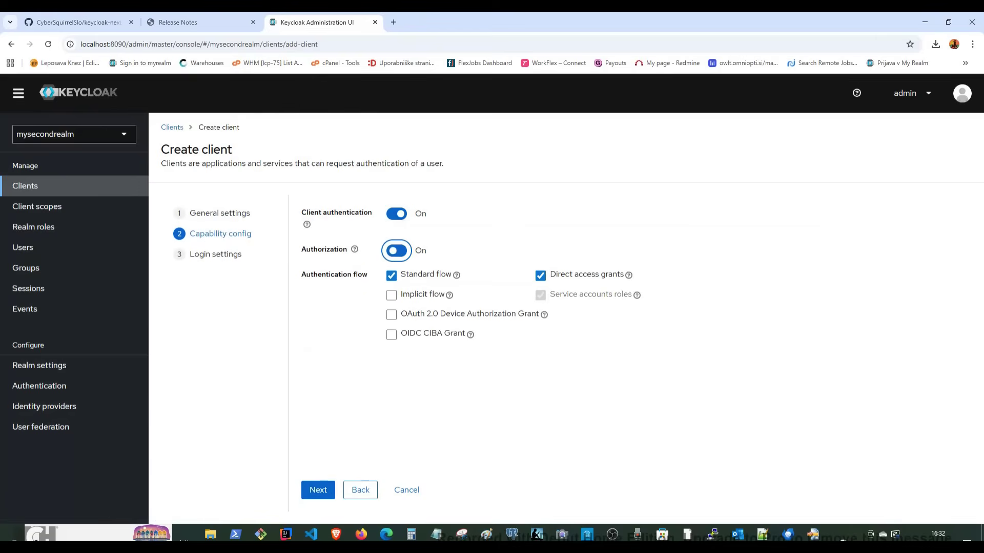
click(317, 490)
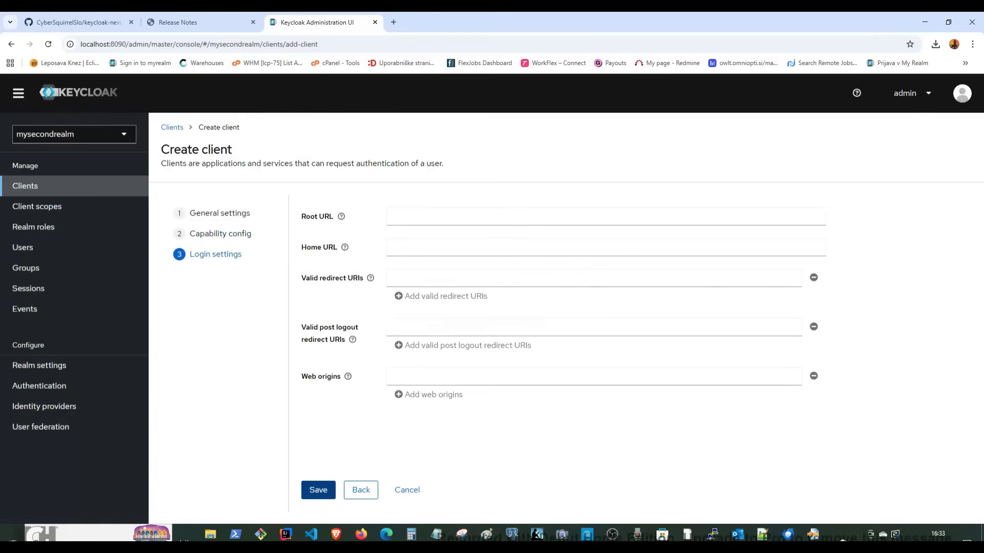
click(317, 490)
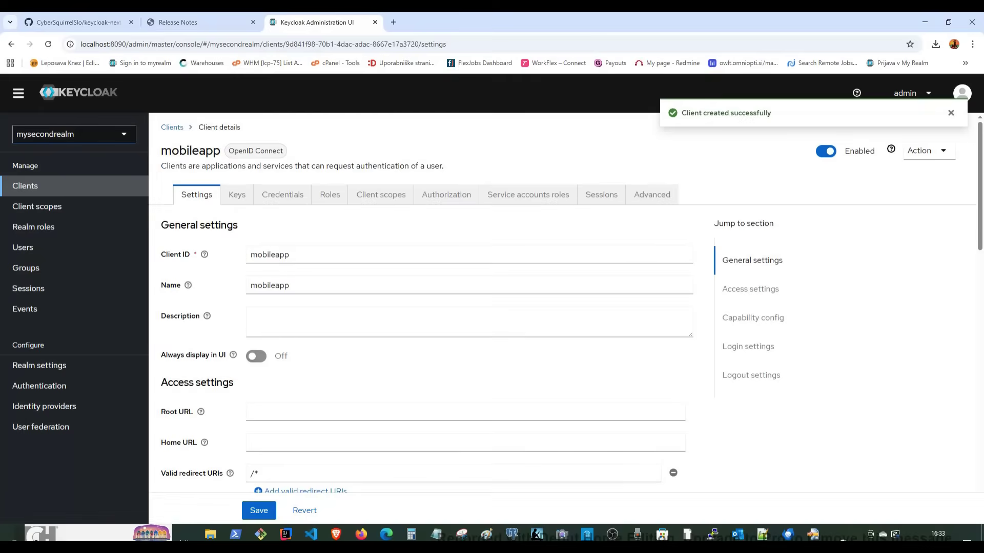
Browse mysecondrealm's realm roles, users, events and client scopes, ending on its clients list
click(33, 227)
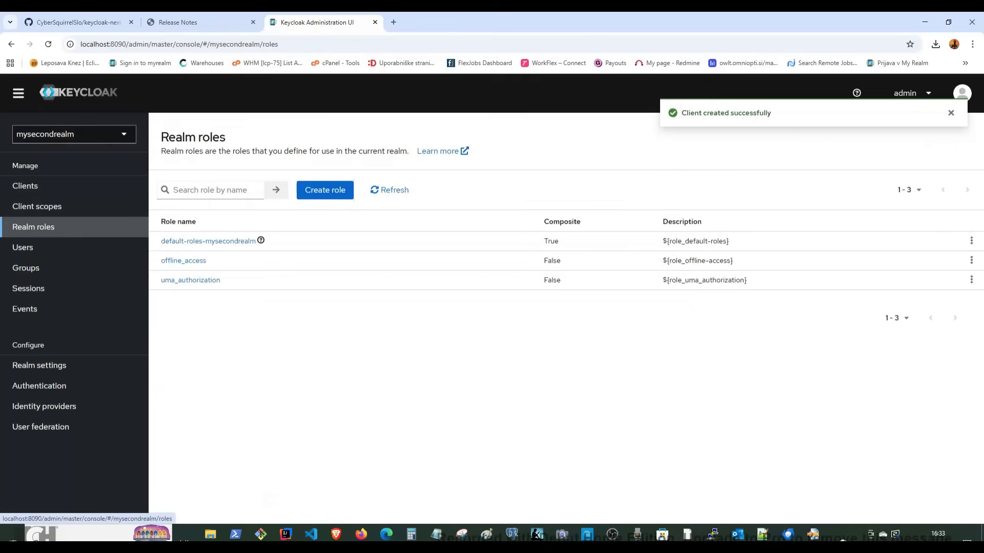
click(22, 247)
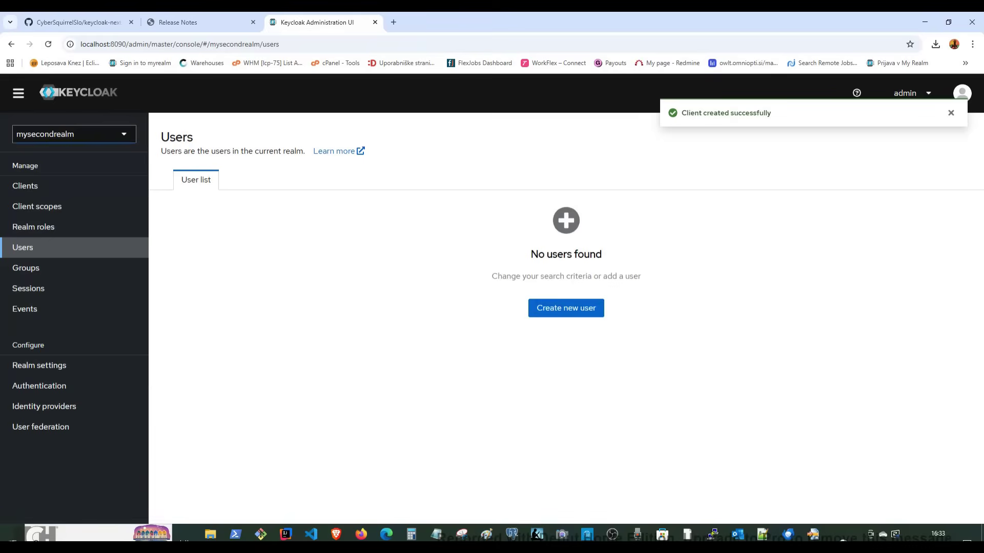
click(72, 134)
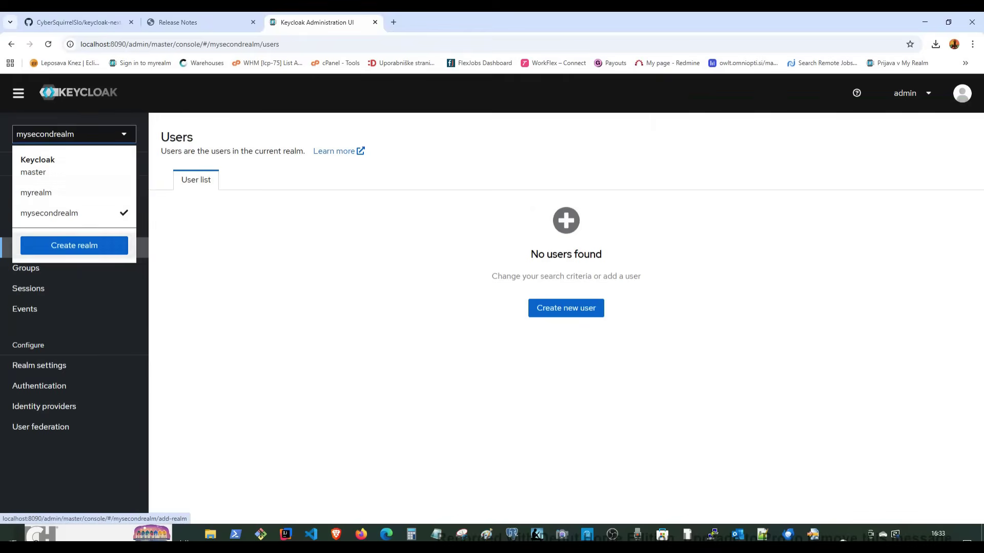
click(24, 308)
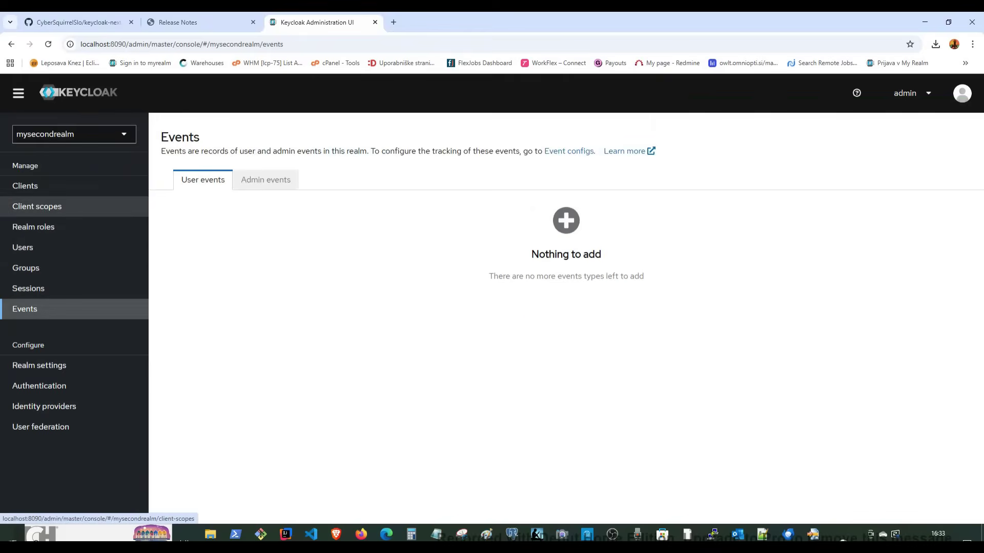
click(37, 206)
click(24, 185)
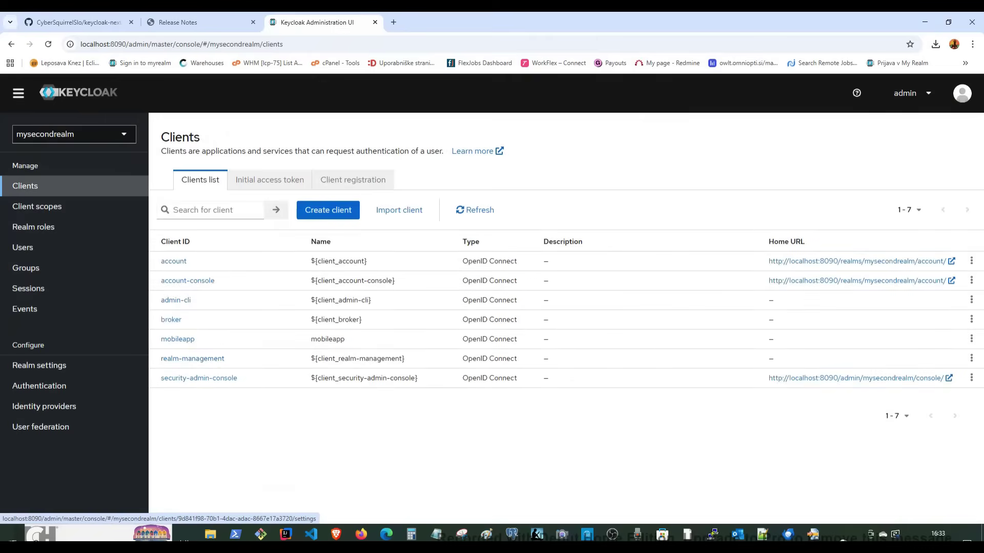
Start a new client with Client ID and Name 'webapp', correcting a typo
click(328, 210)
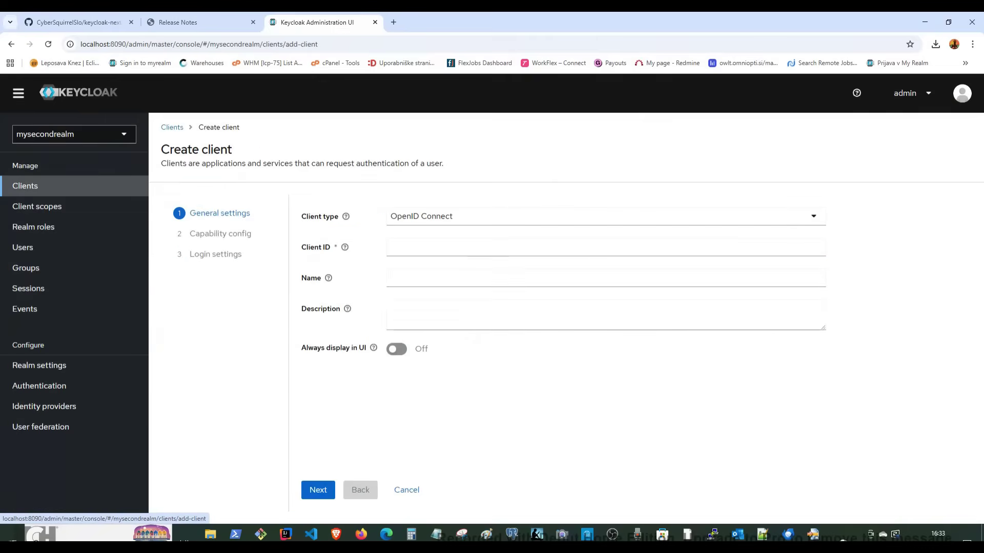
click(606, 247)
text(web)
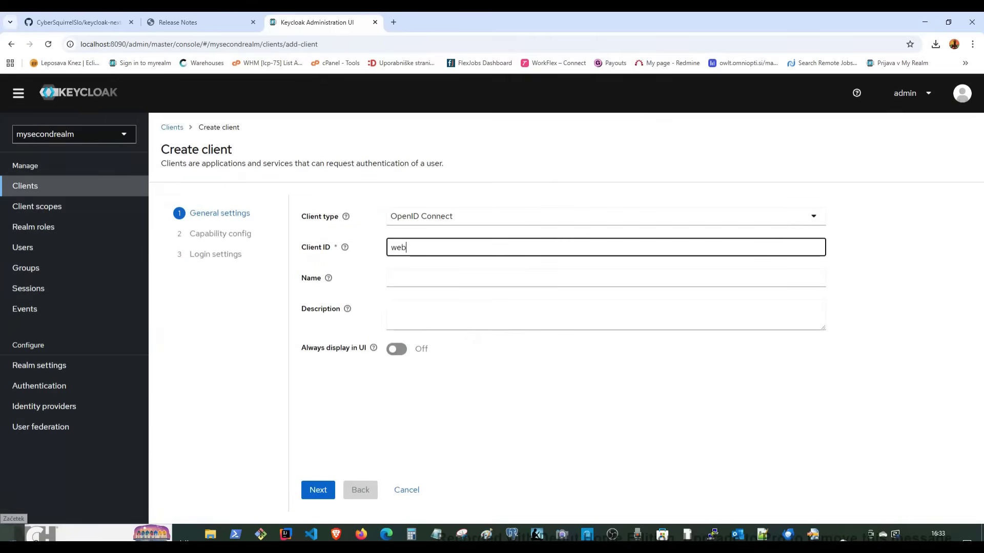
text(a)
key(BackSpace)
text(pp)
key(Tab)
text(w)
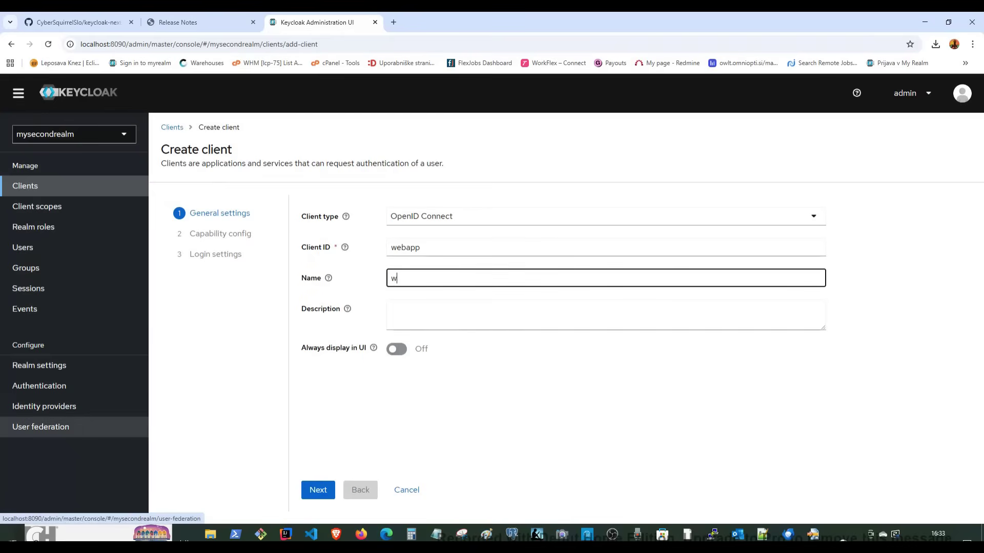
text(ebapp)
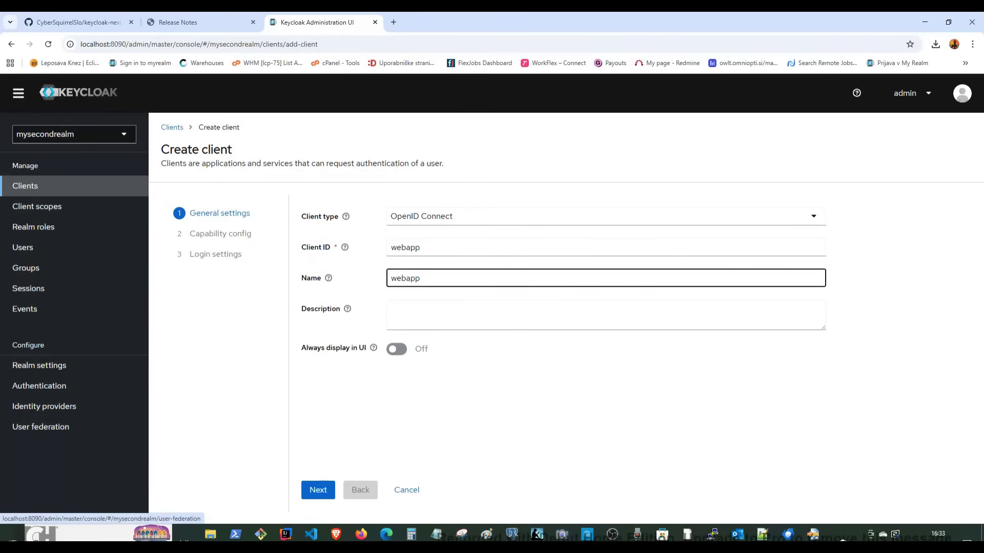
click(317, 490)
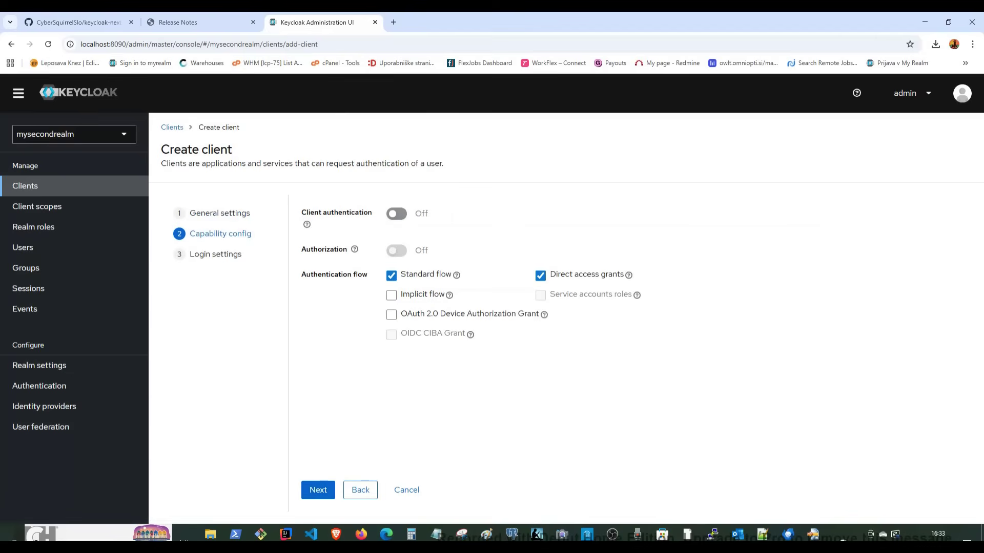
Turn on client authentication and authorization, then save the webapp client
click(397, 213)
click(397, 250)
click(317, 489)
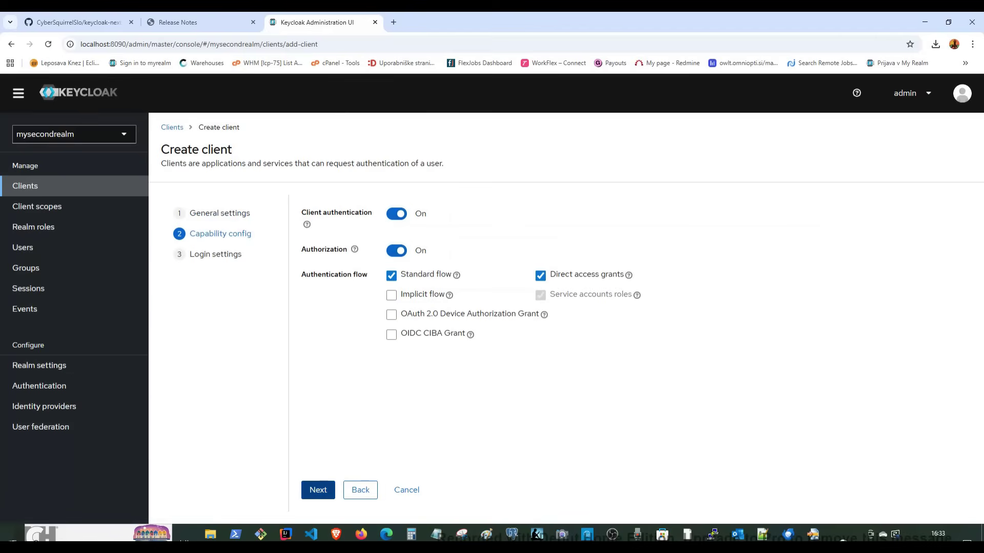
click(317, 489)
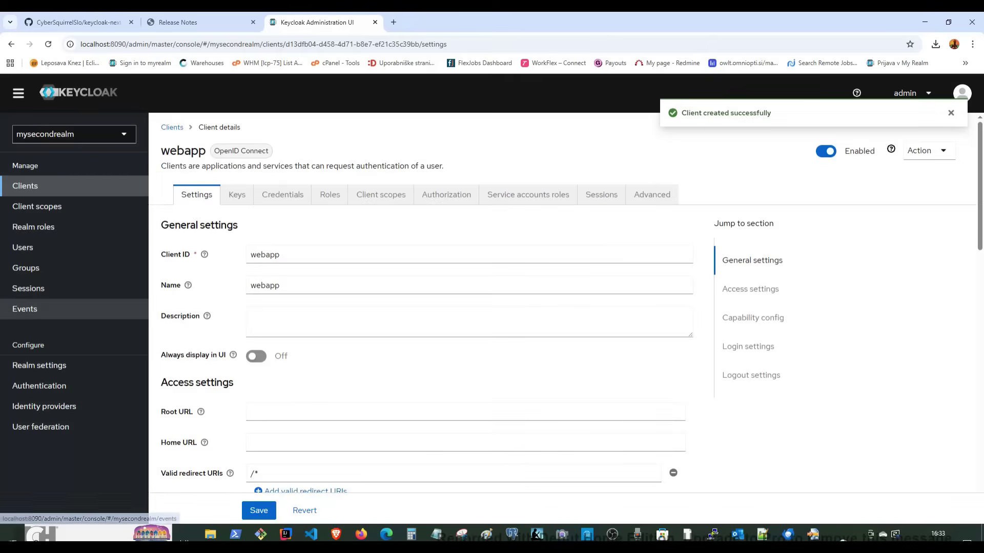
Check mysecondrealm's users and realm roles, confirming there are no users
click(22, 247)
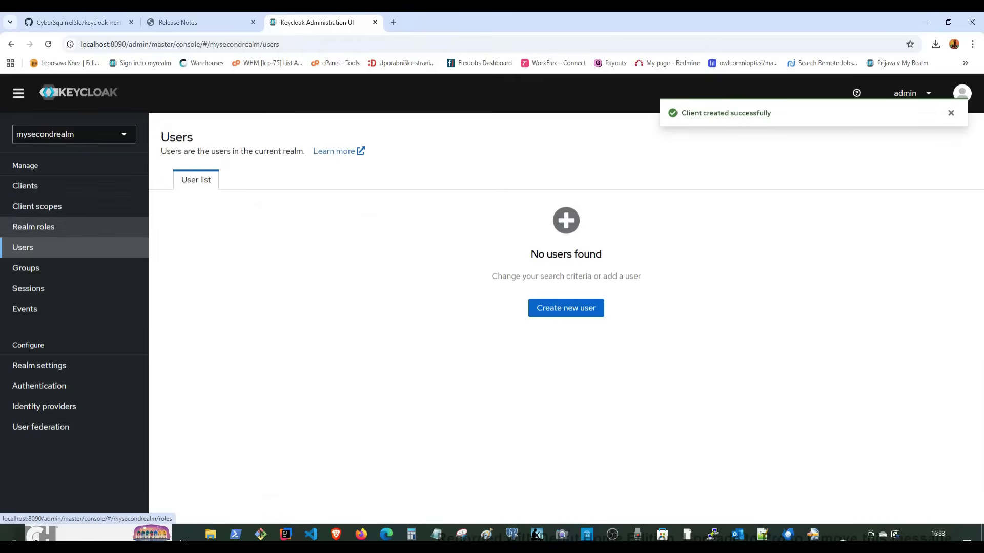
click(33, 227)
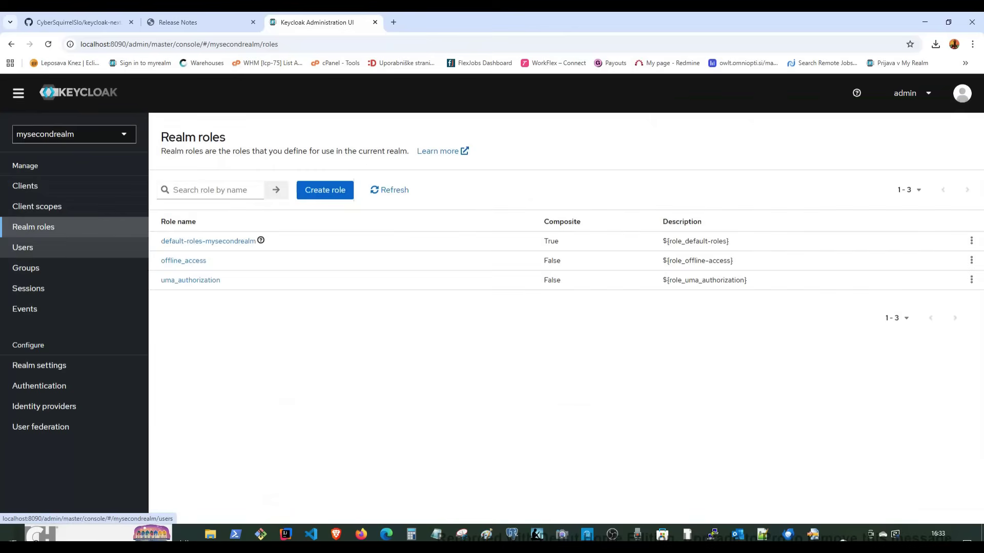
click(22, 246)
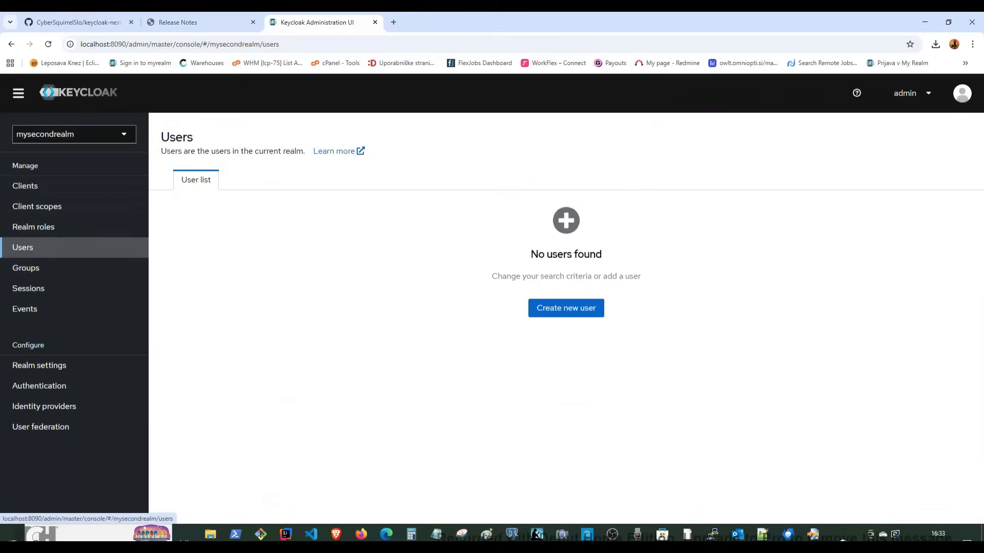
Switch to myrealm from the realm dropdown
click(74, 134)
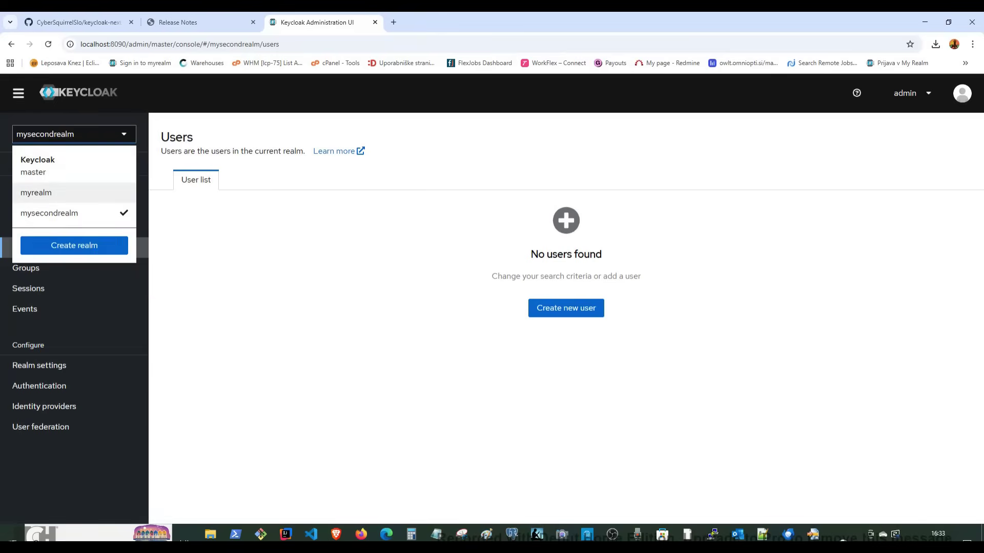
click(36, 193)
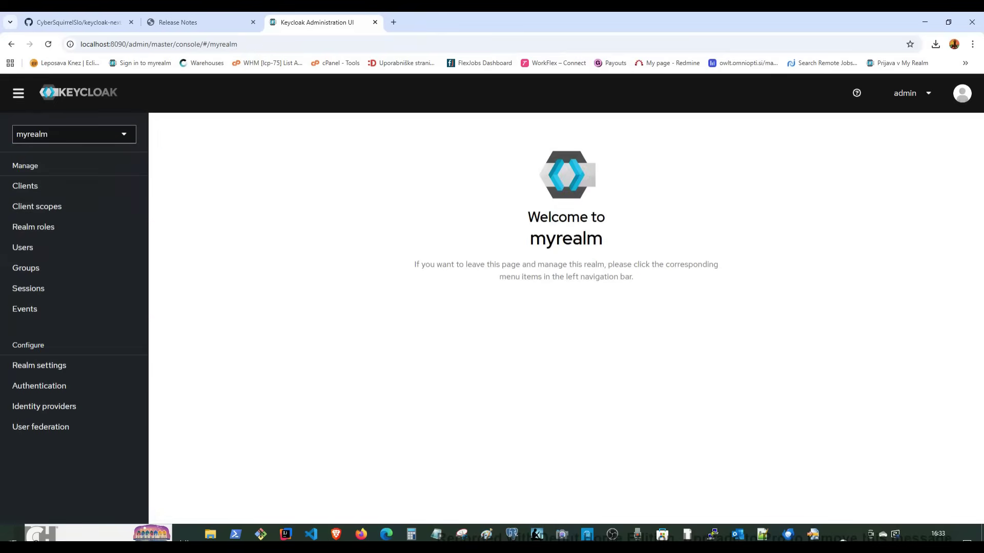
click(74, 134)
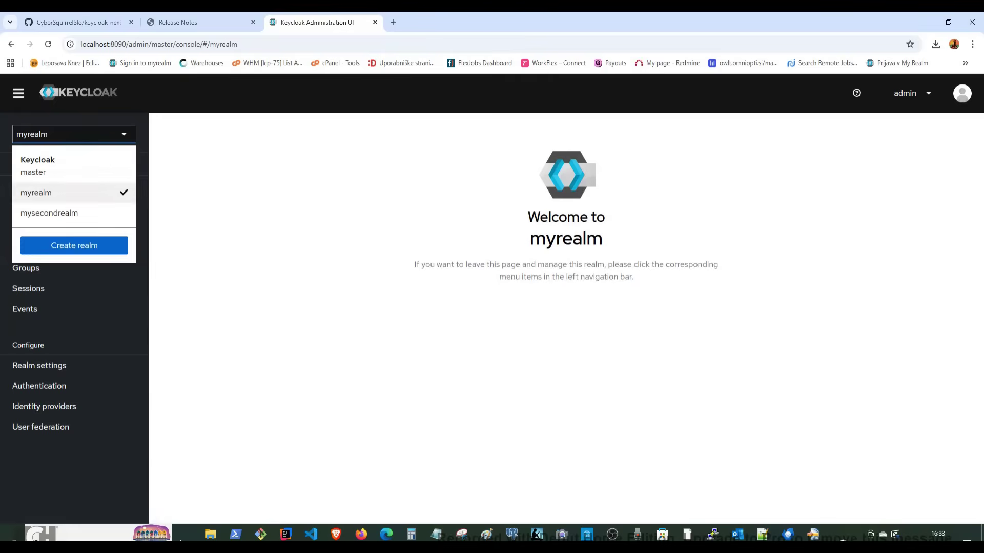
click(74, 134)
click(74, 134)
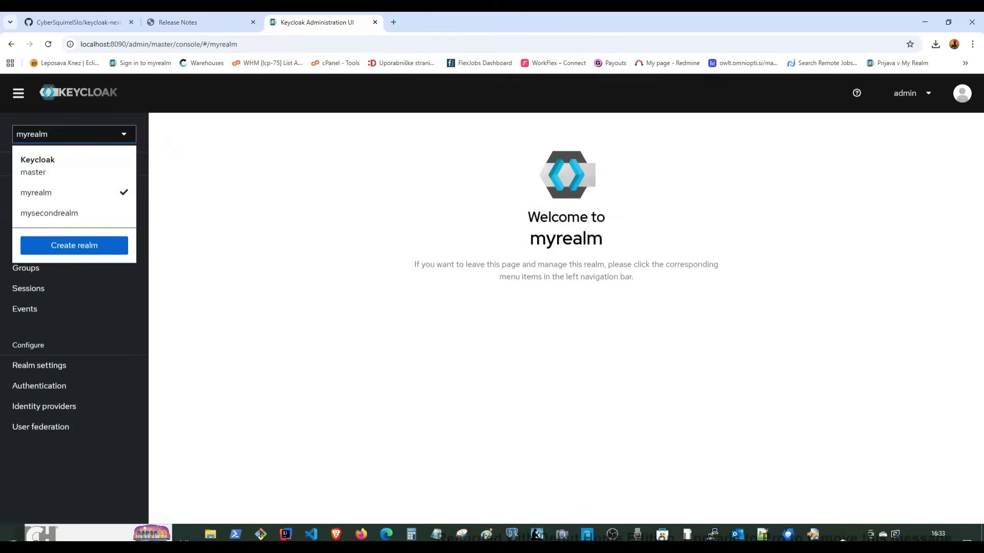
click(38, 206)
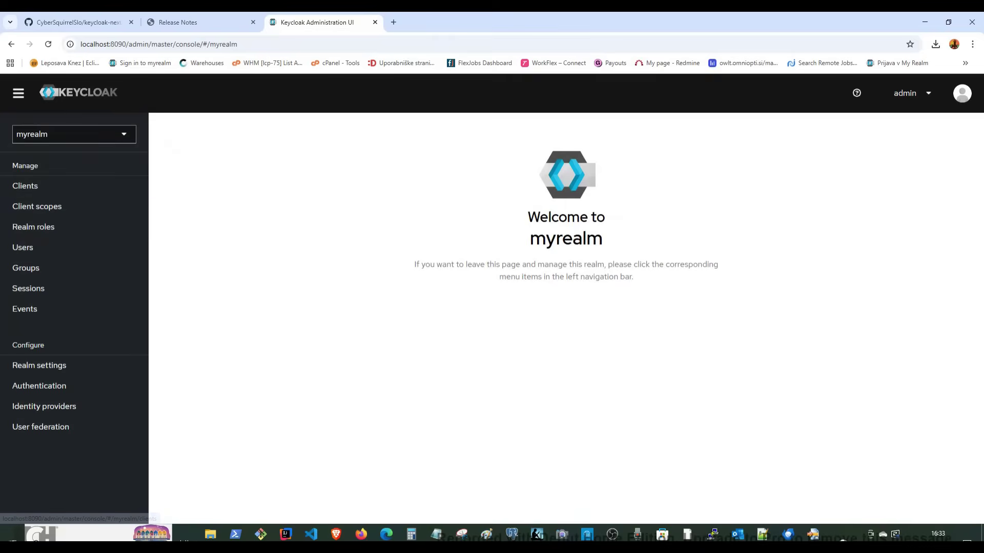
Partially export myrealm with groups, roles and clients, then return to its welcome page
click(39, 365)
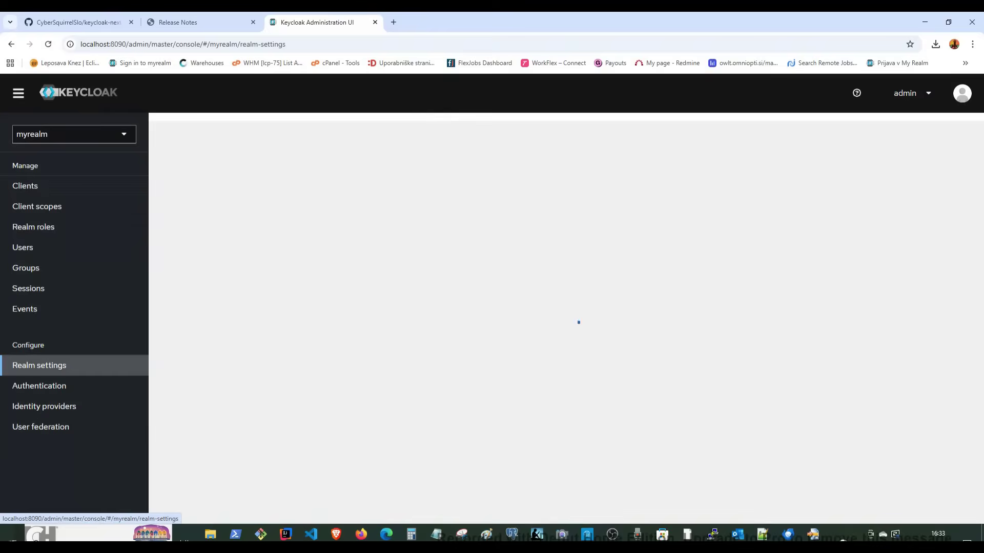
click(926, 139)
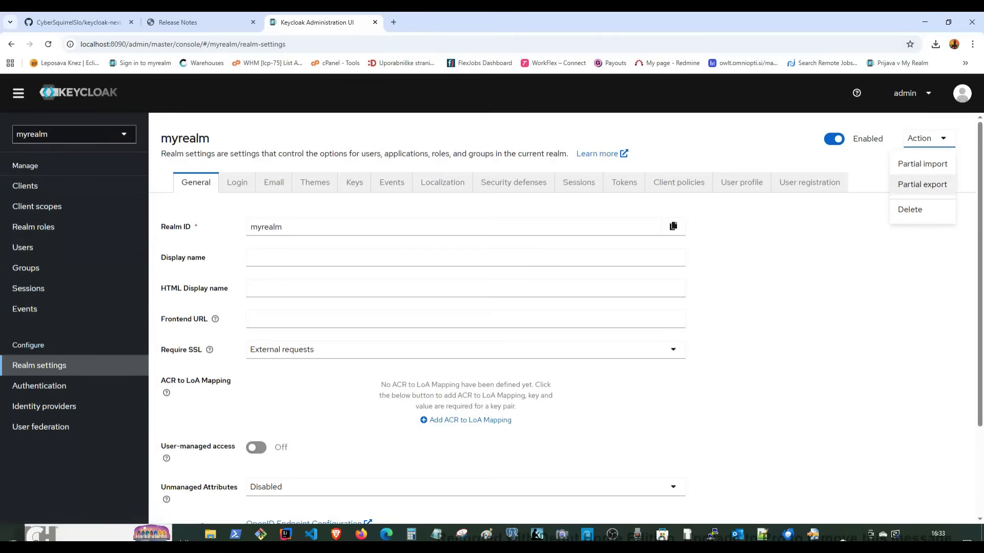
click(921, 185)
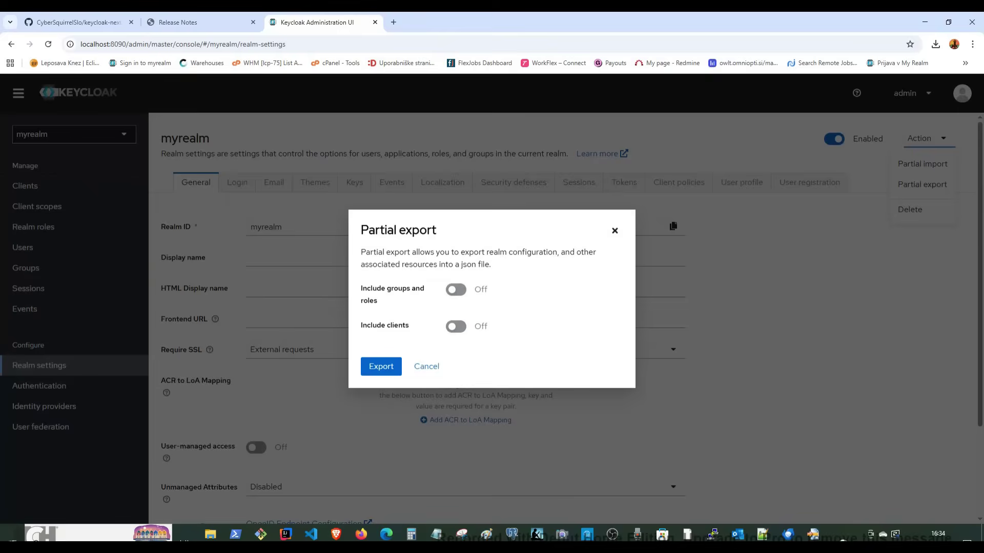
click(455, 290)
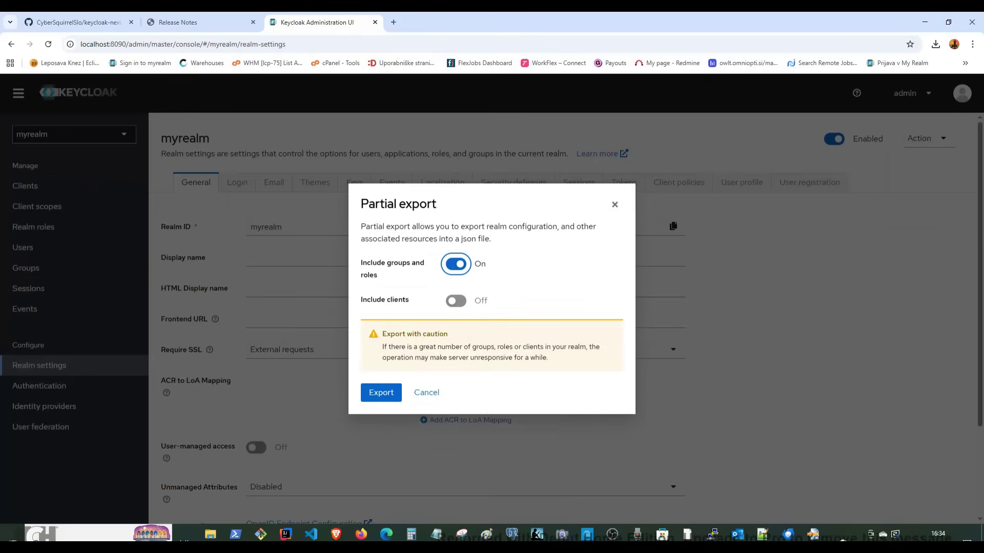
click(456, 301)
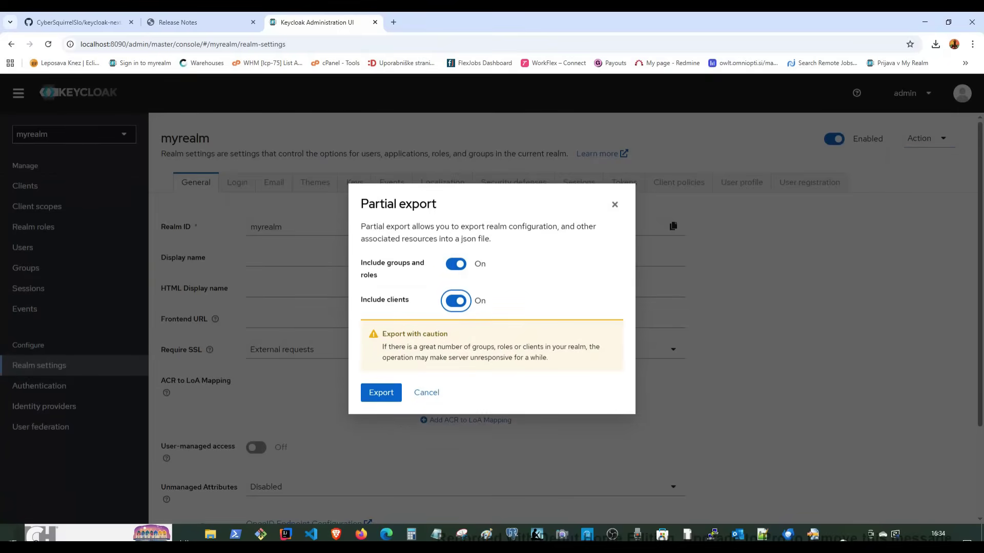
click(380, 392)
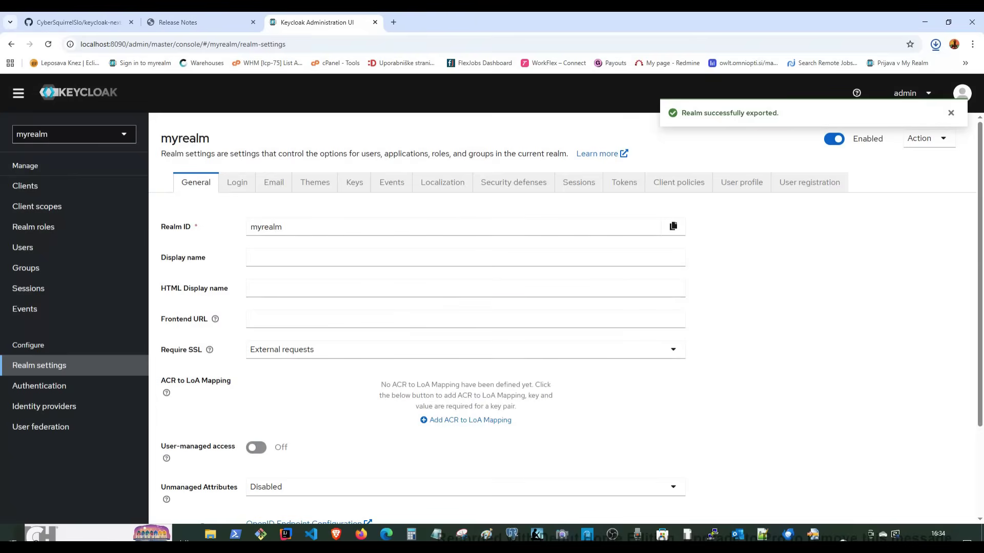
click(74, 134)
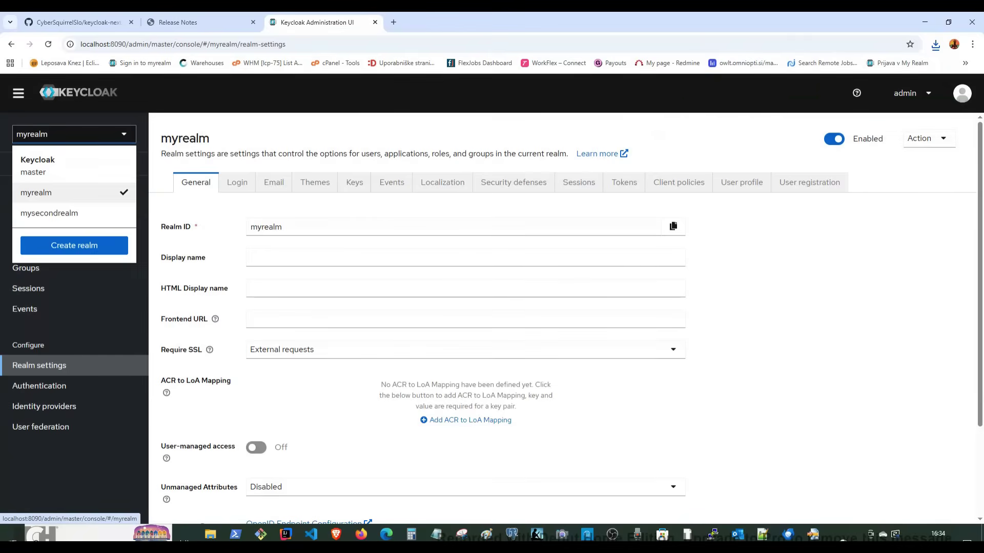
click(46, 193)
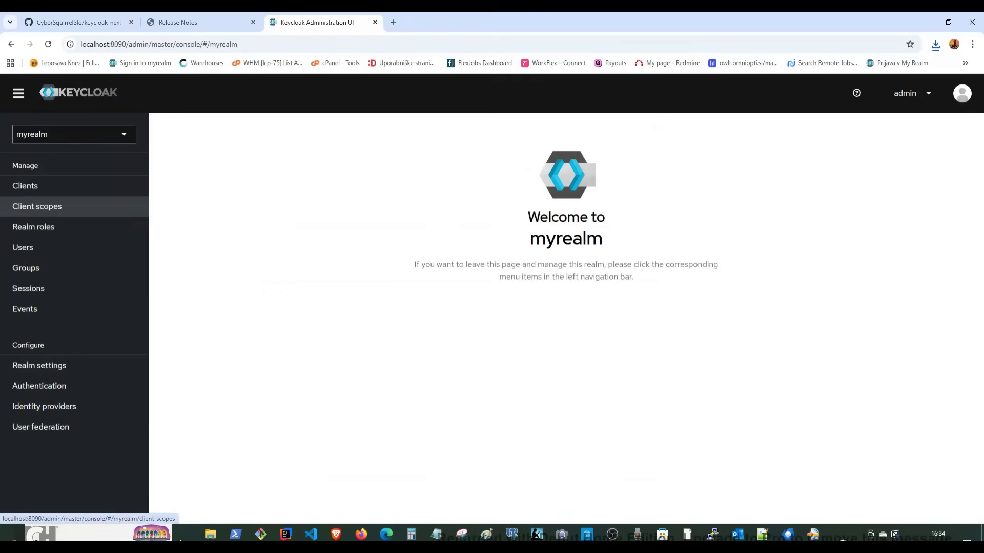
Delete myrealm through Realm settings > Action > Delete
click(25, 186)
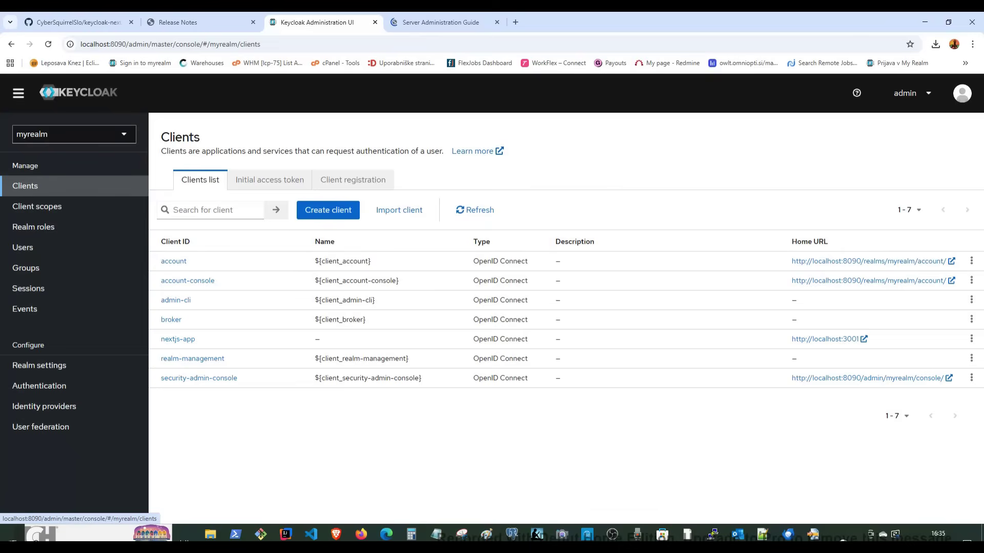
click(75, 135)
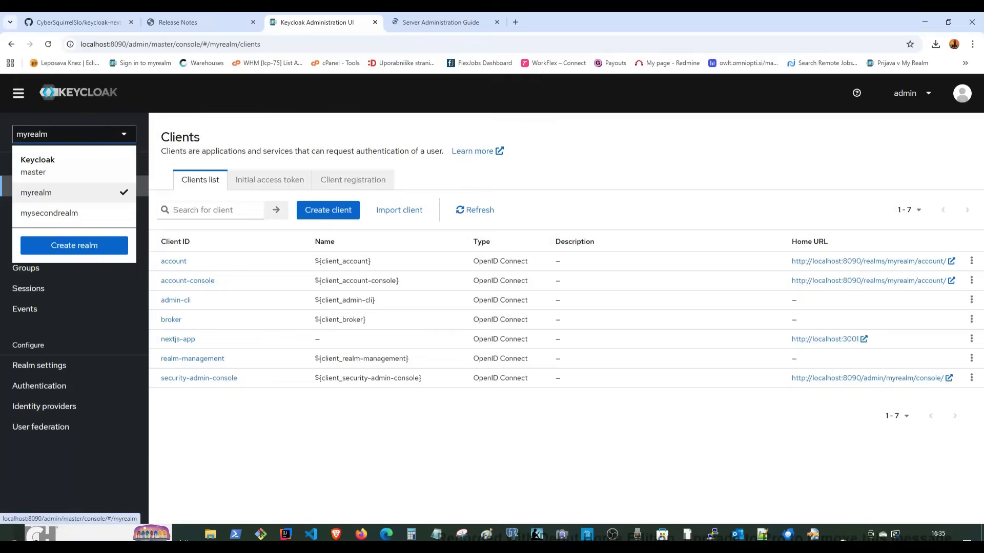
click(46, 192)
click(39, 365)
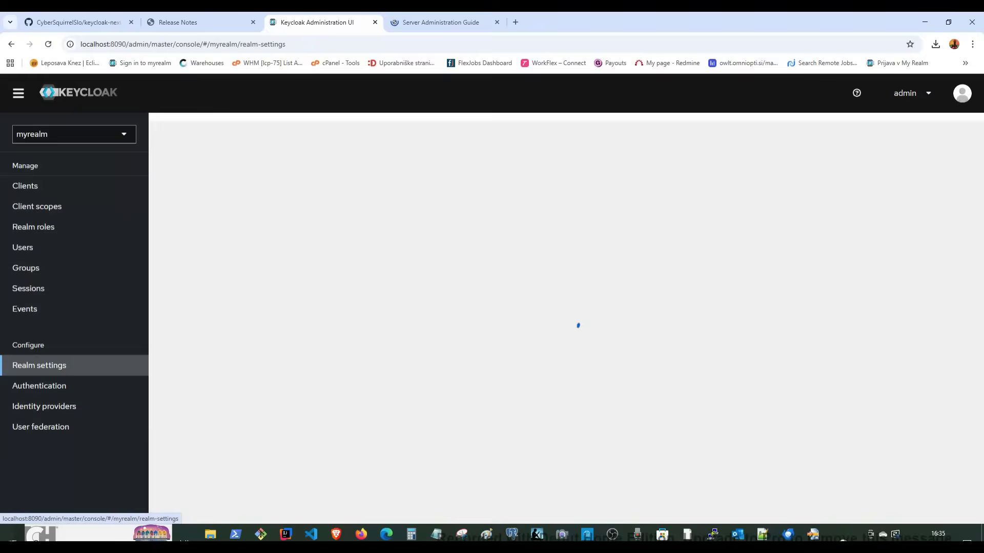
click(927, 138)
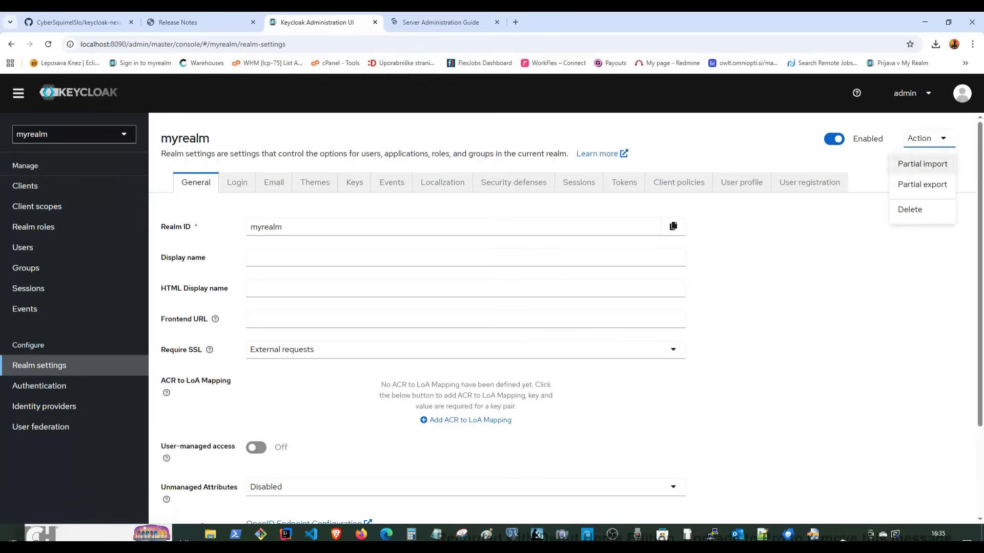
click(909, 209)
click(381, 323)
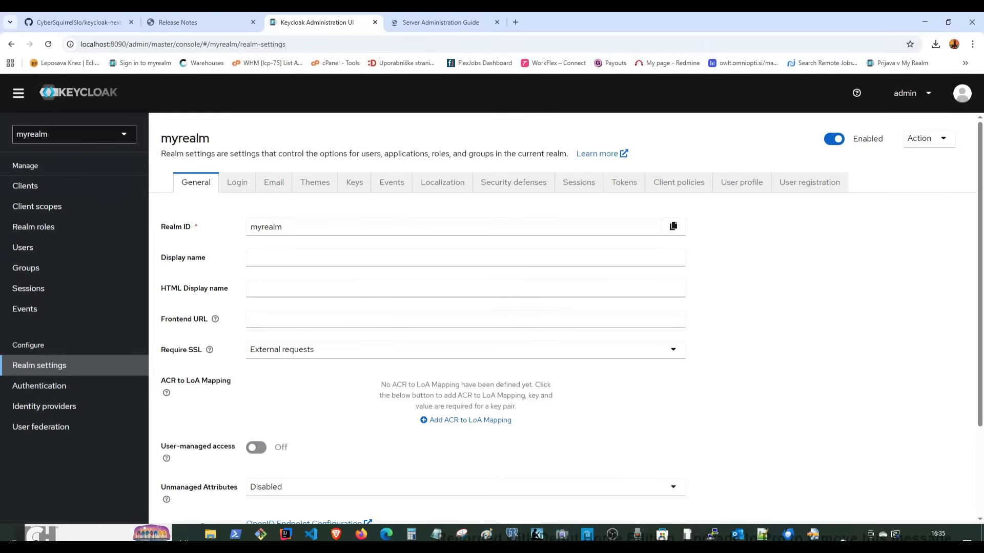
Switch to mysecondrealm and bring up the Create realm form
click(71, 133)
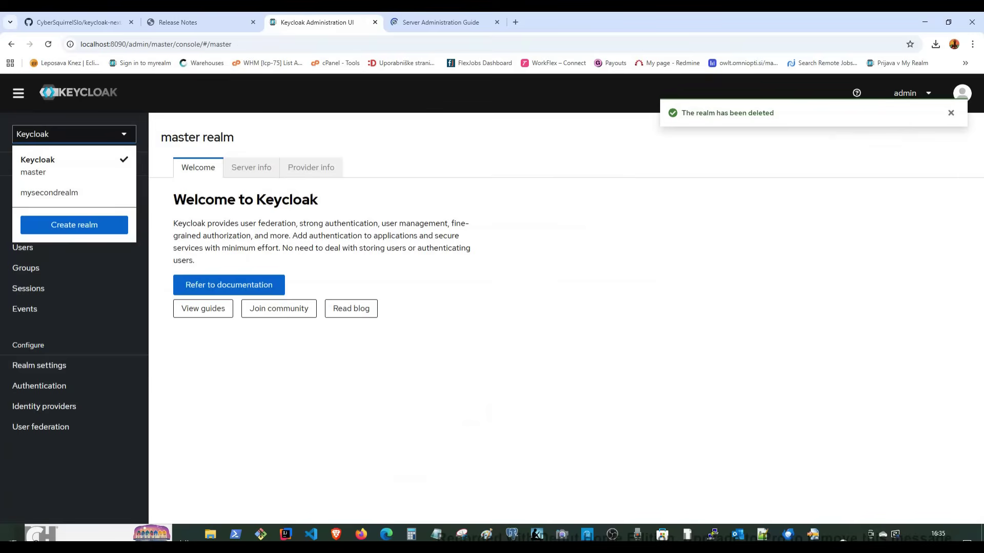
click(72, 195)
click(70, 134)
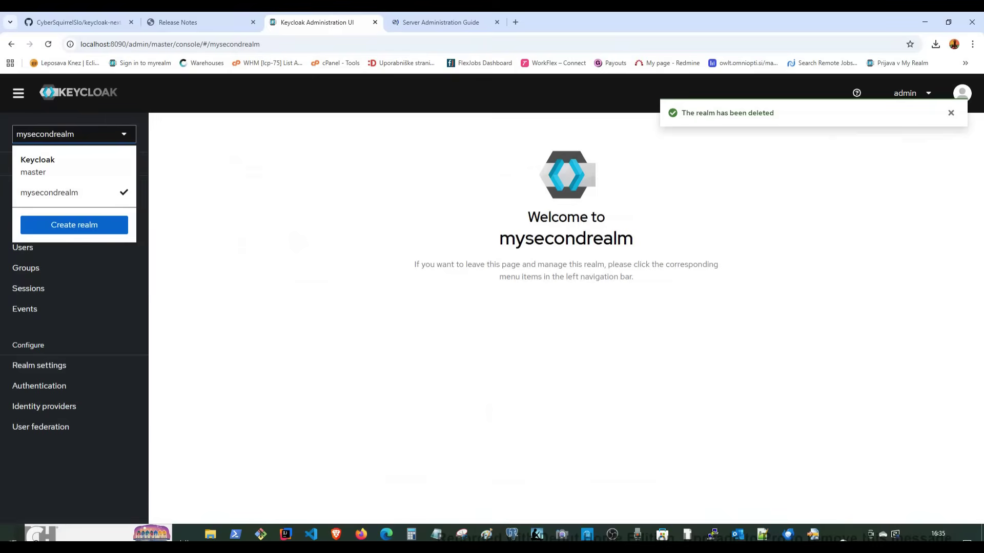
click(74, 224)
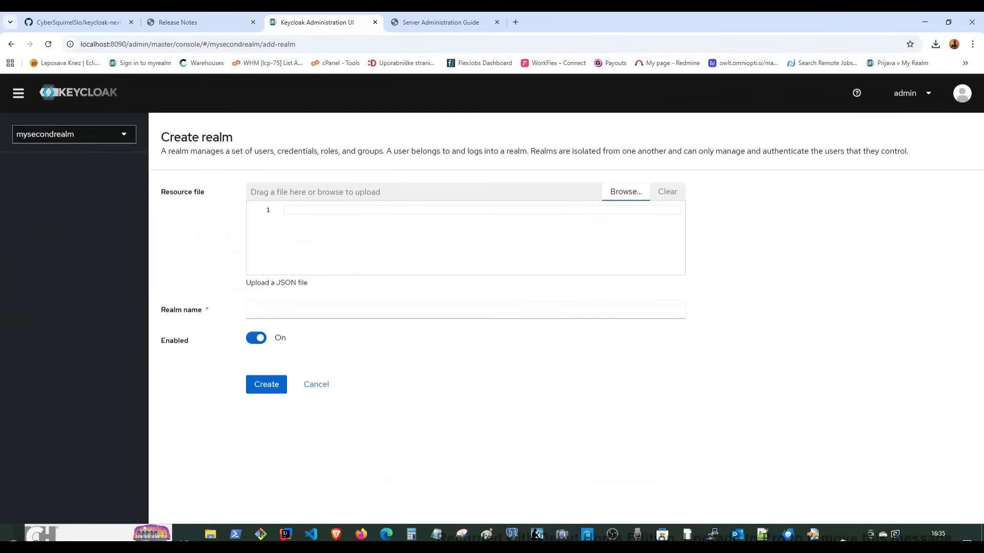
Load the exported myrealm JSON file into the Create realm form
click(625, 192)
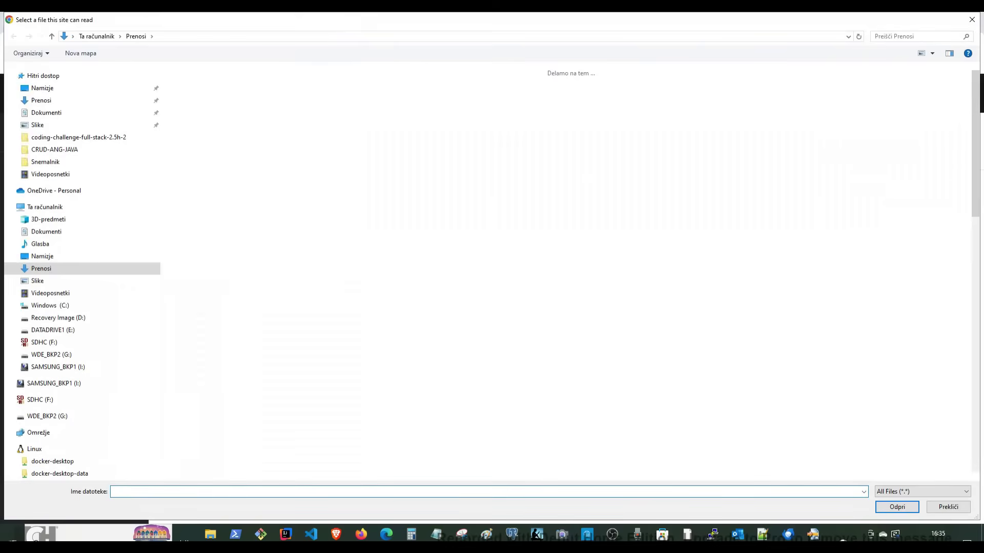
double_click(197, 112)
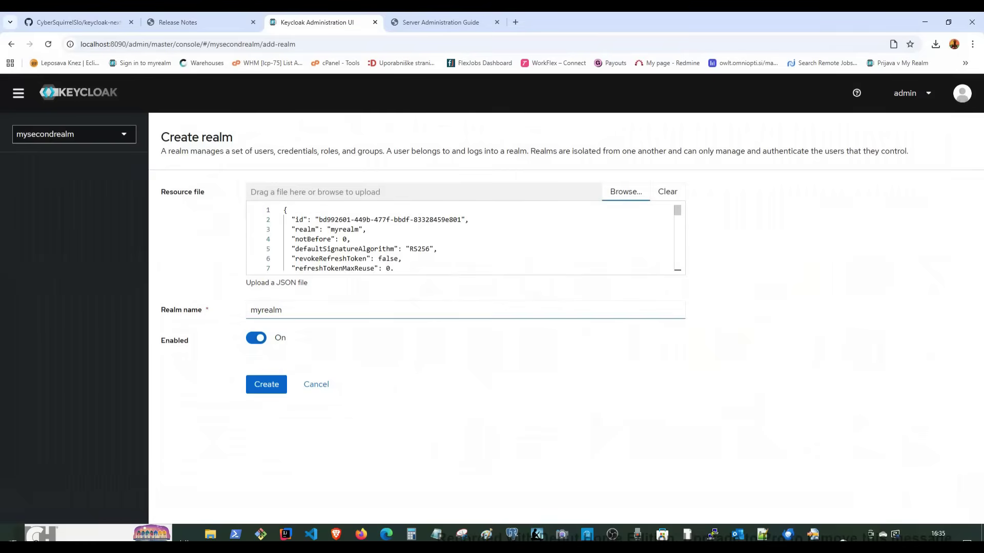
scroll(461, 239, down, 2)
scroll(462, 239, down, 3)
scroll(462, 239, down, 3)
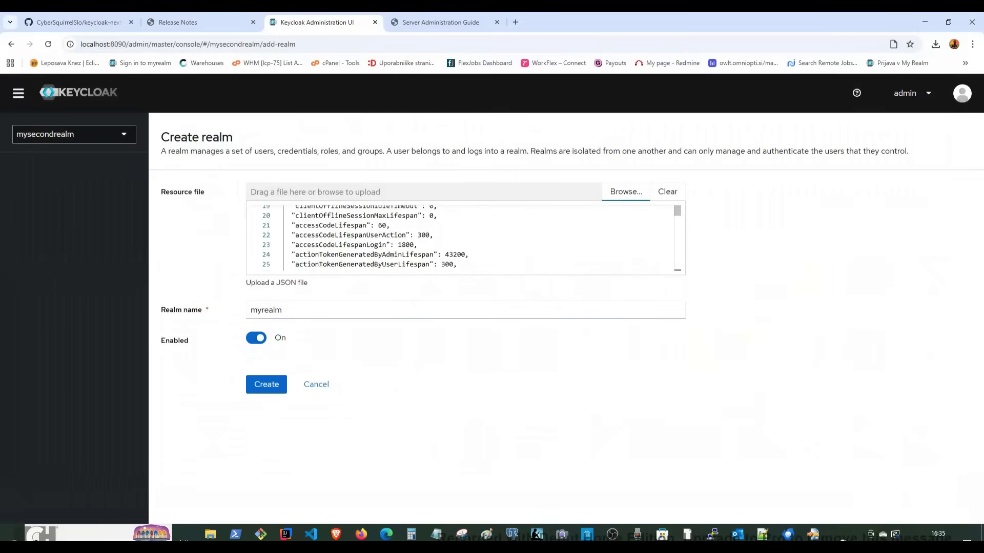
scroll(462, 239, down, 3)
scroll(461, 239, down, 2)
scroll(461, 239, down, 3)
scroll(462, 238, down, 3)
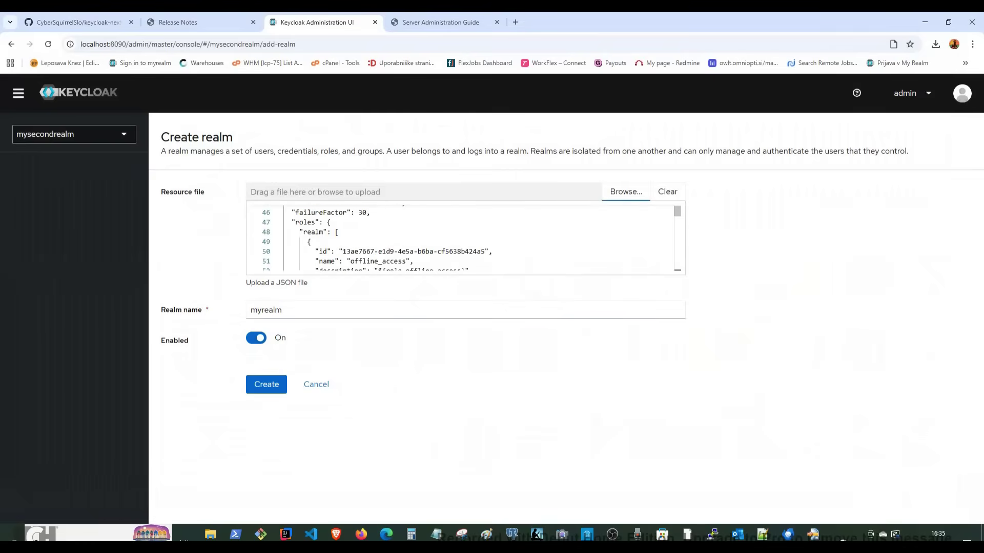
scroll(462, 239, down, 3)
scroll(462, 239, down, 2)
scroll(461, 239, down, 3)
scroll(461, 238, down, 3)
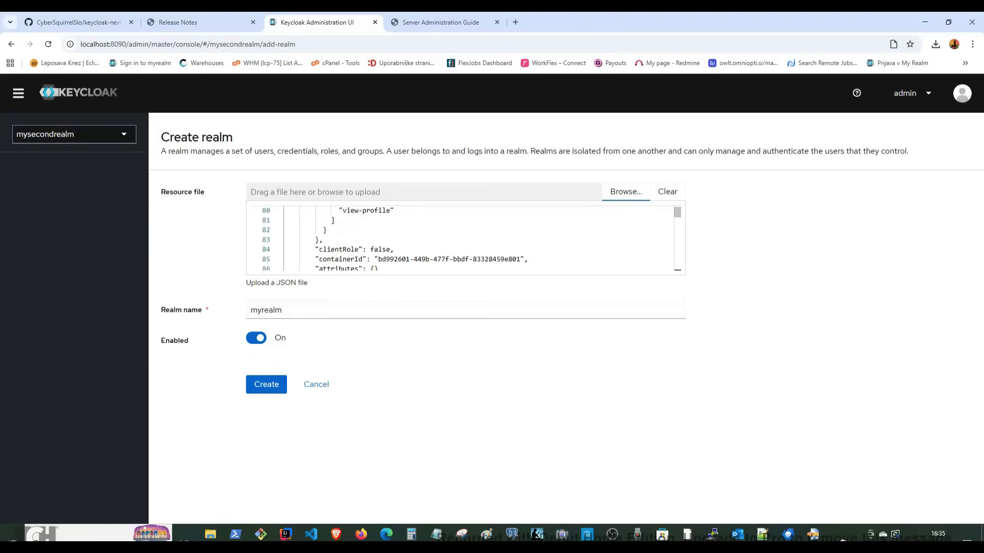
scroll(461, 238, down, 3)
scroll(461, 238, down, 3)
scroll(461, 239, down, 3)
scroll(461, 239, down, 3)
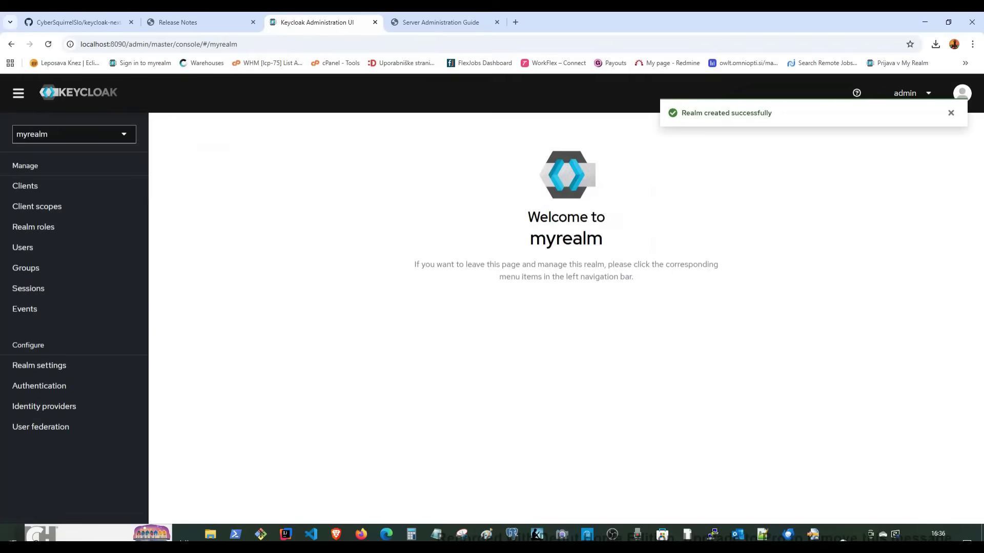
Check the restored myrealm's realm roles
click(74, 134)
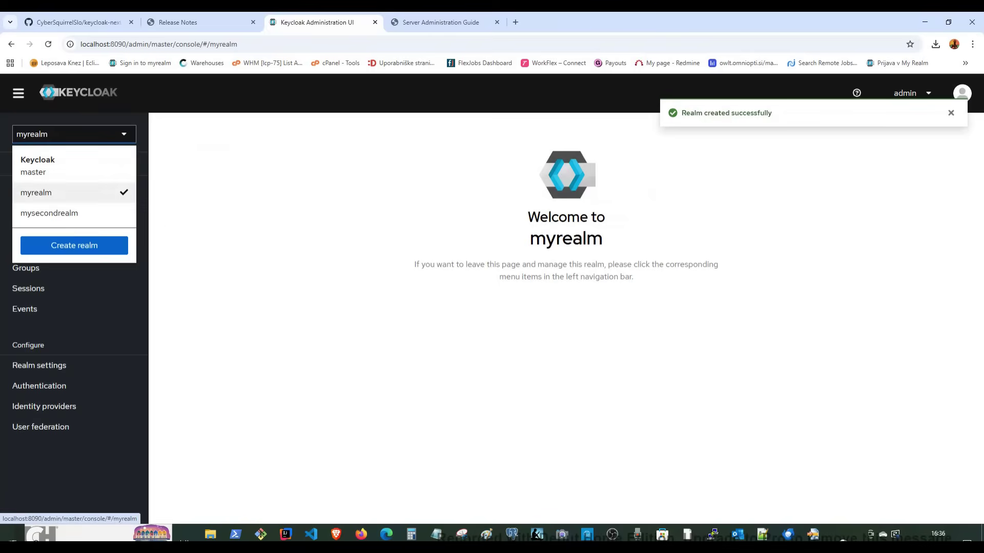
click(70, 193)
click(33, 226)
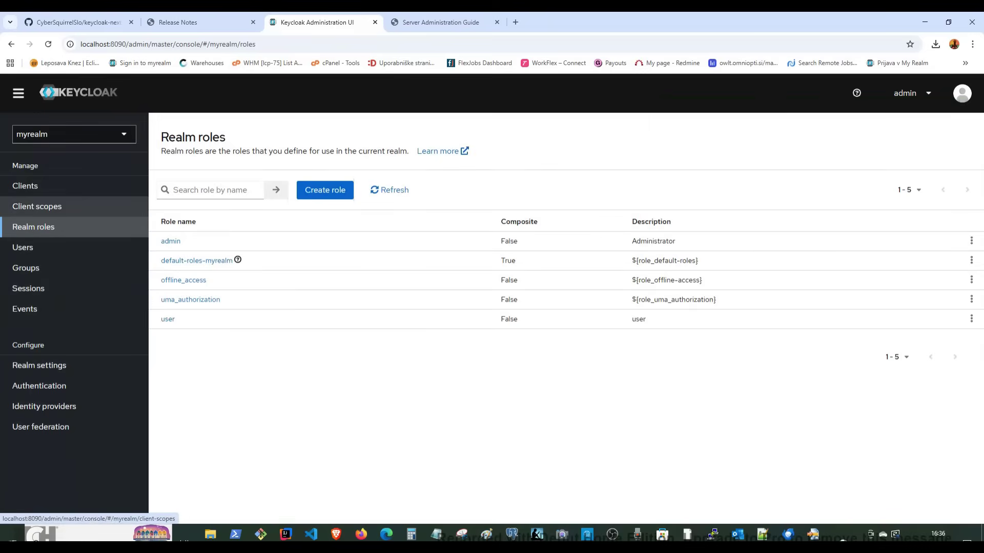
Review nextjs-app's keys, credentials and roles, then confirm myrealm has no users
click(25, 185)
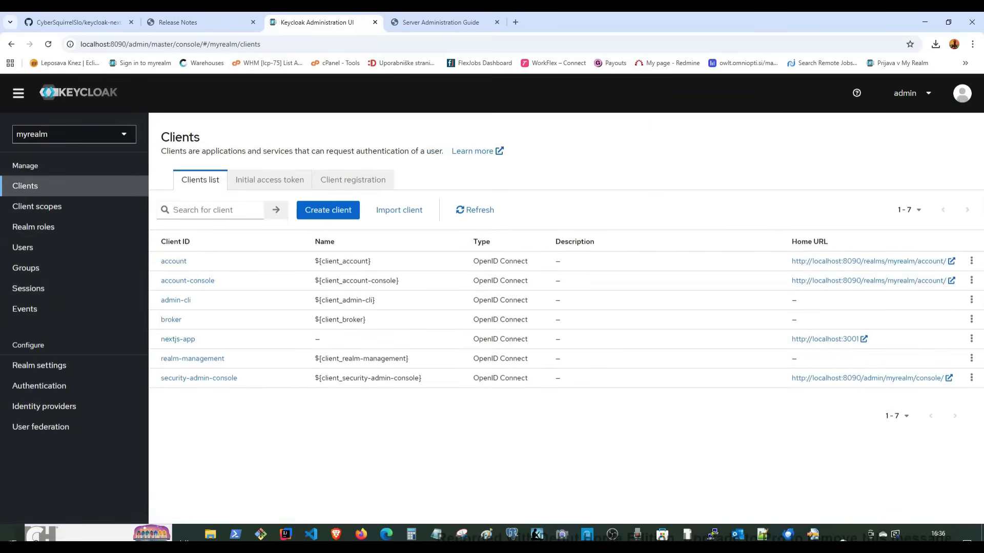
click(178, 339)
scroll(492, 308, down, 3)
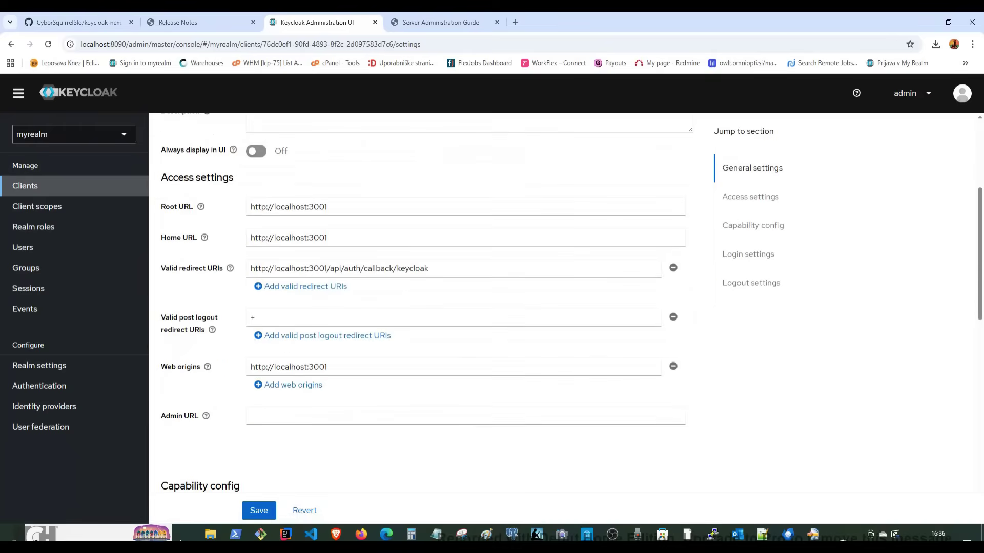
scroll(492, 308, up, 5)
click(236, 194)
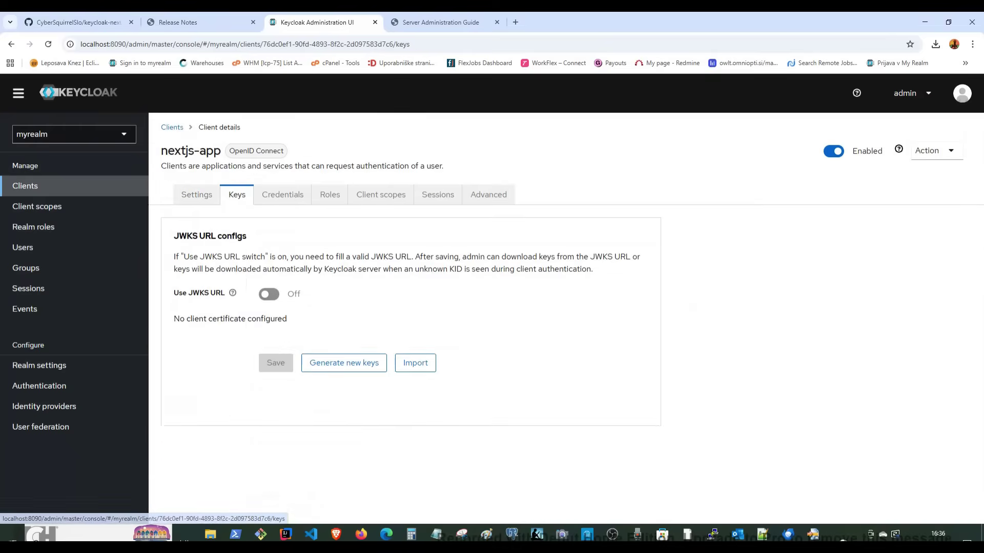
click(282, 194)
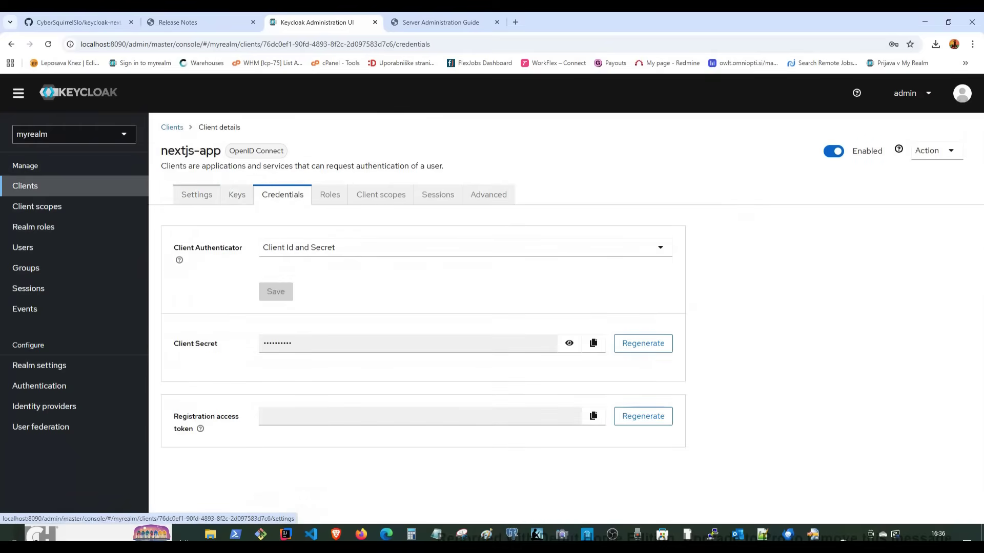
click(196, 195)
click(330, 194)
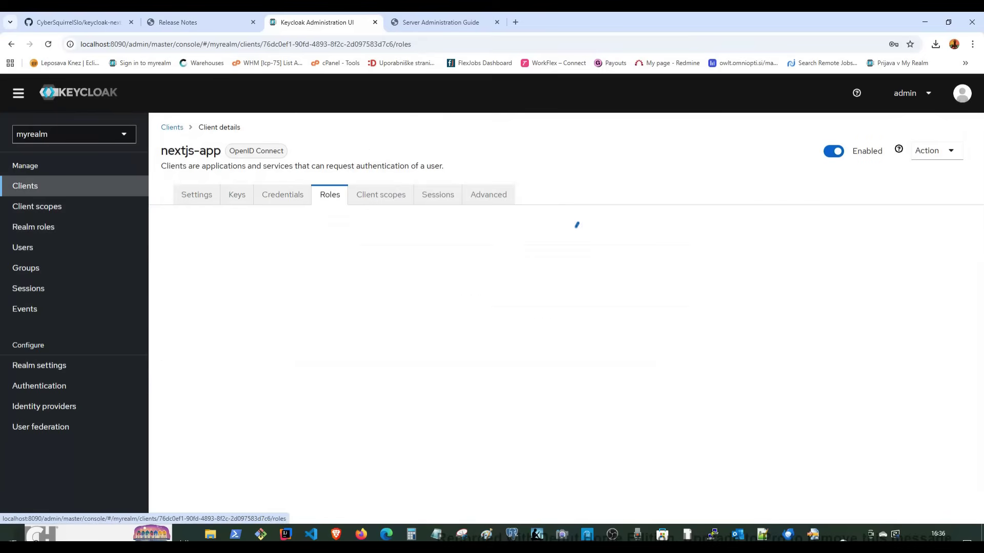
click(196, 195)
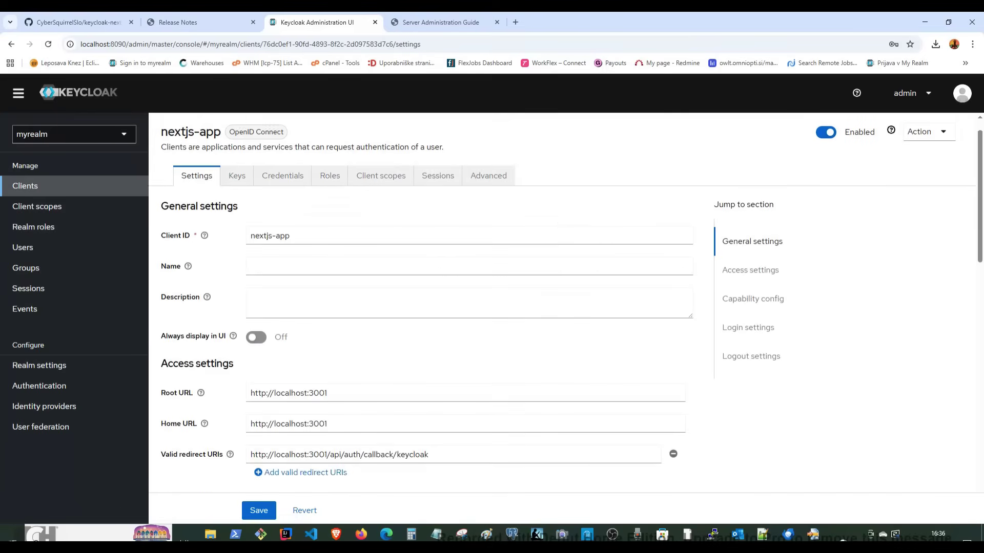
scroll(492, 308, down, 5)
scroll(493, 308, down, 5)
scroll(492, 307, down, 3)
scroll(492, 308, down, 3)
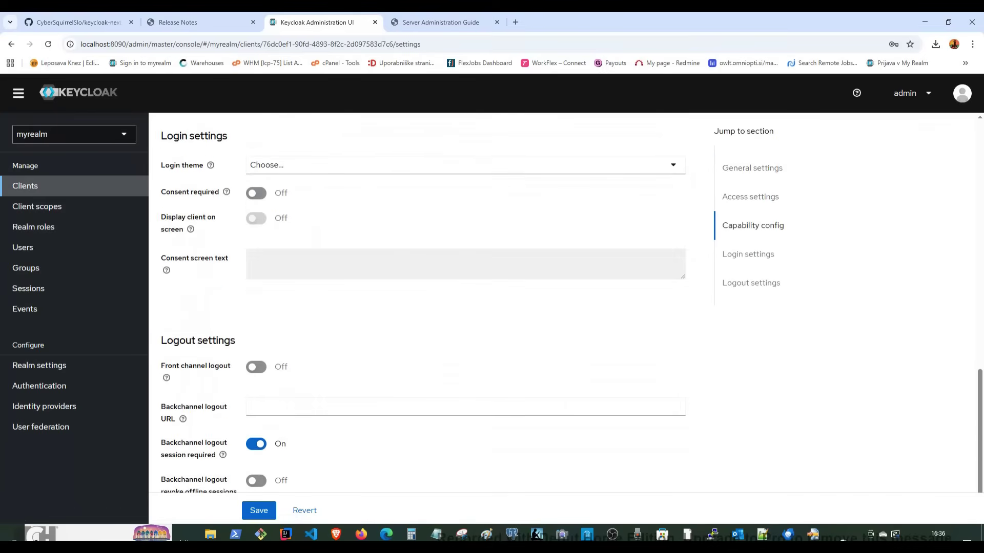
scroll(493, 308, down, 3)
click(25, 185)
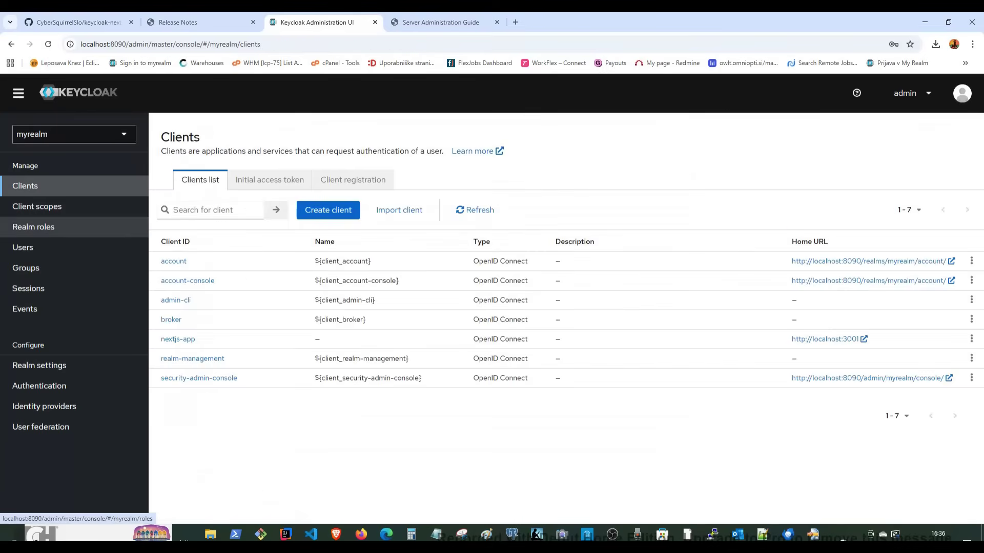
click(22, 247)
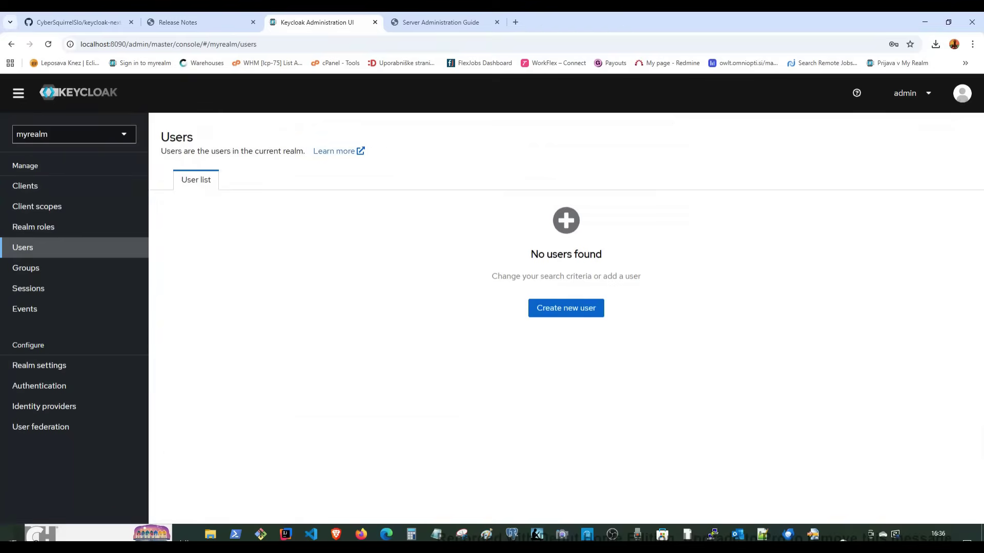